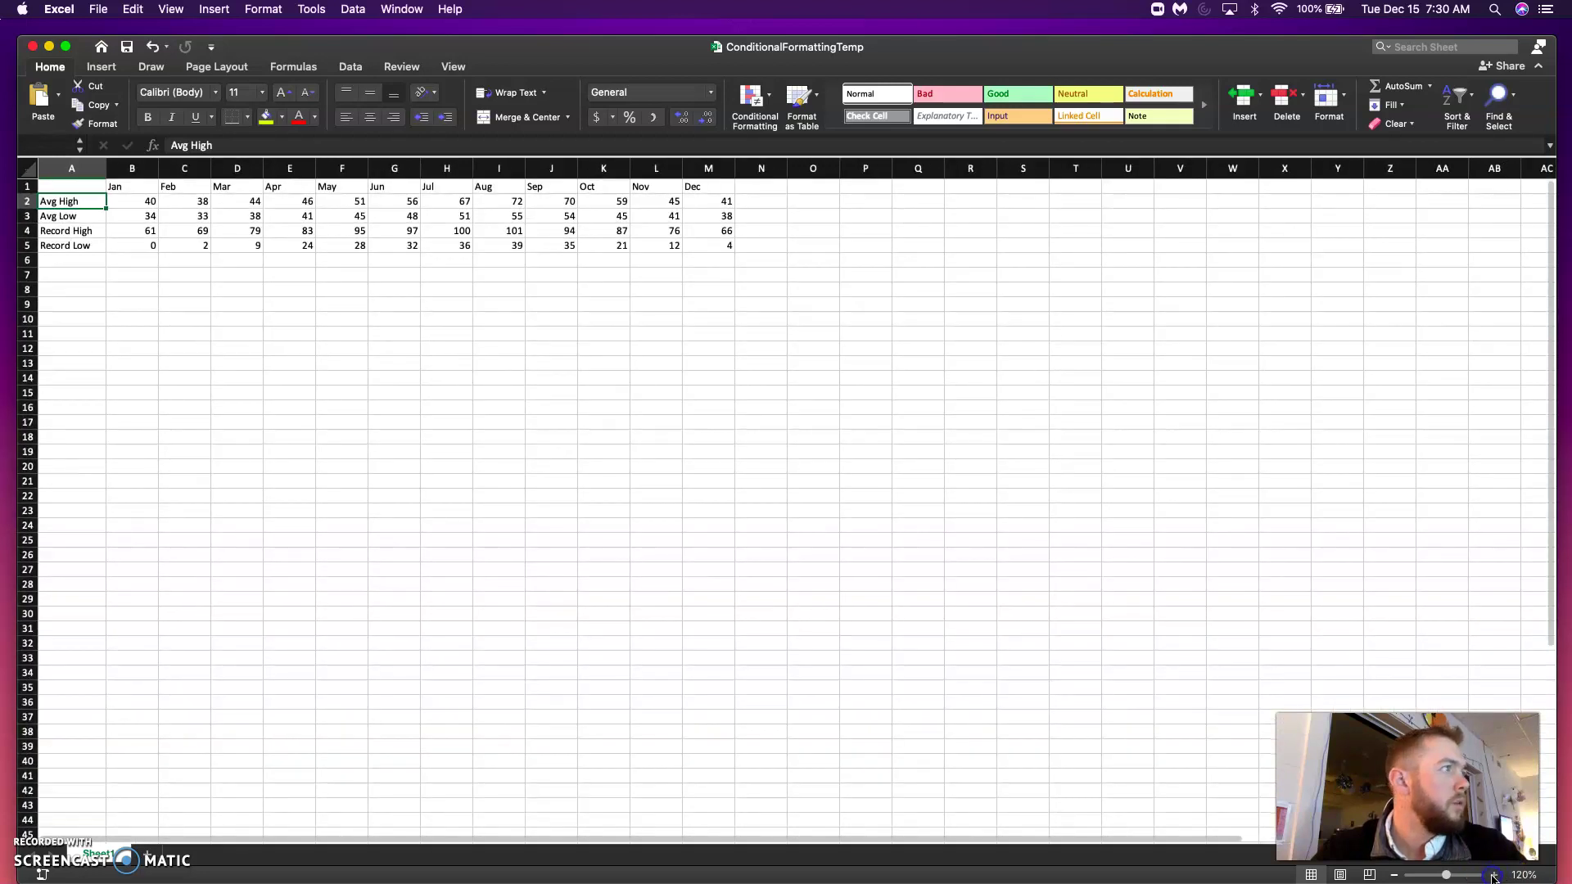
Zoom the temperature sheet to 170% with the status-bar zoom-in button.
left_click(1494, 874)
left_click(1493, 874)
left_click(1494, 874)
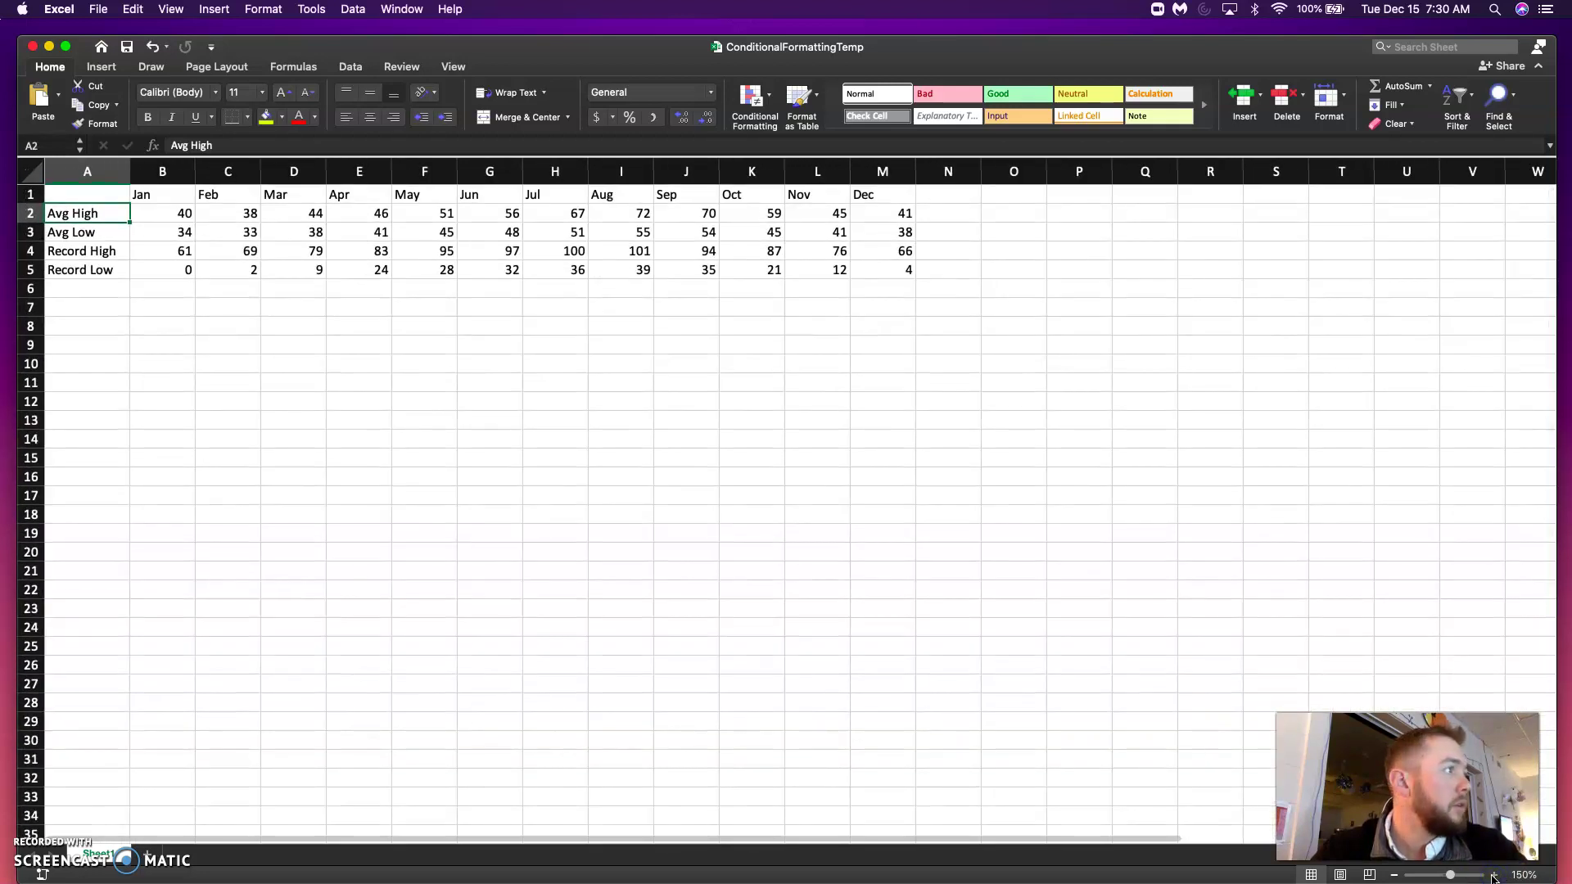
left_click(1494, 874)
left_click(1494, 874)
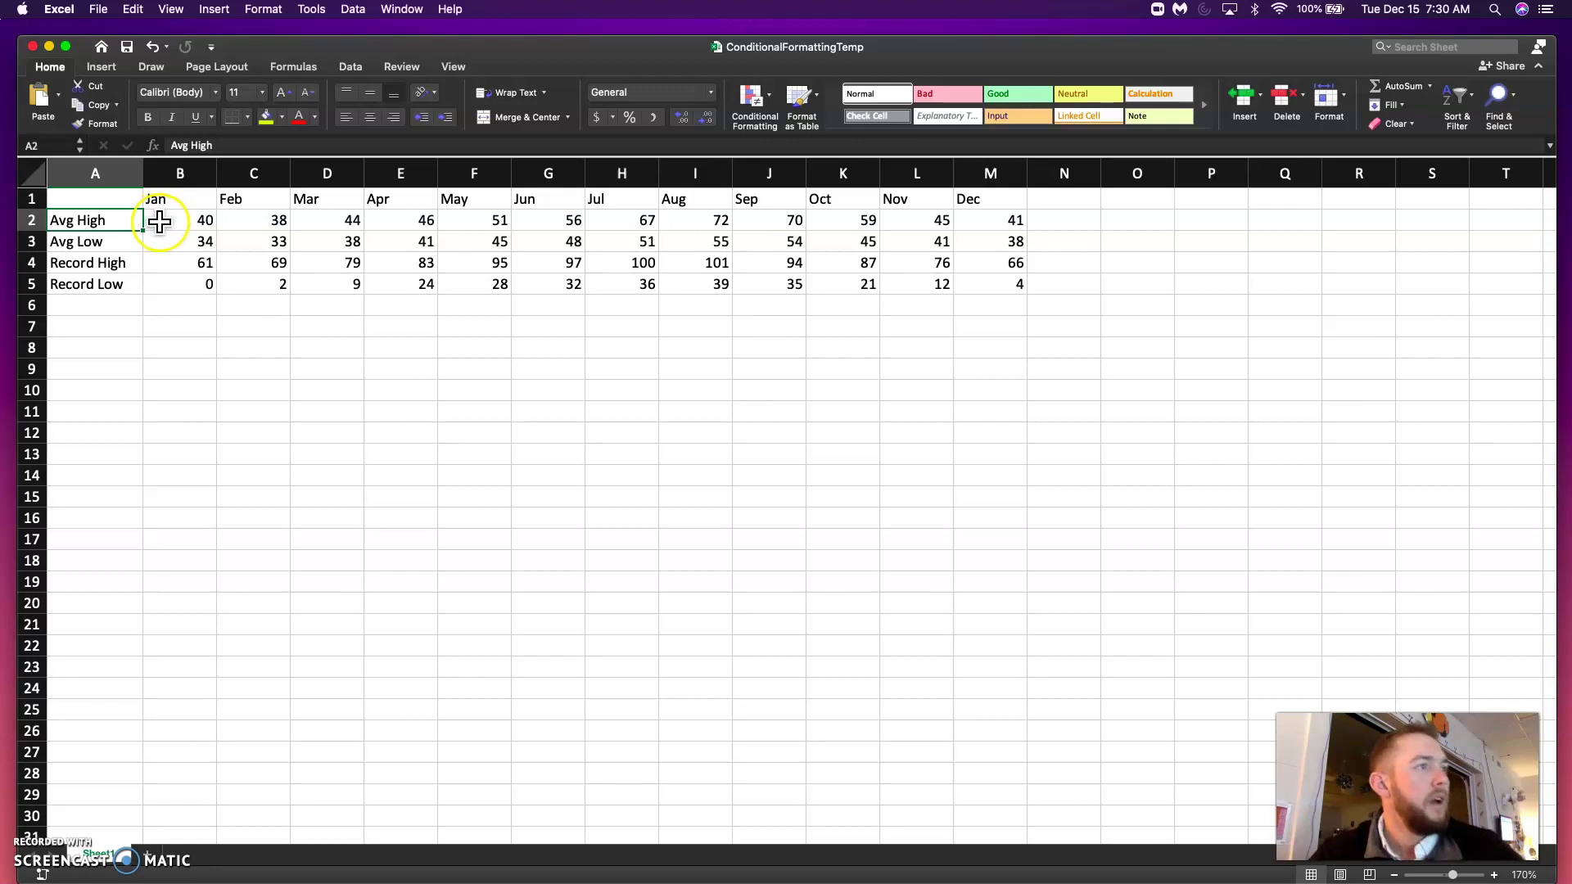
Select the Avg High and Avg Low values B2:M3 and bring up the Top/Bottom Rules options.
left_click_drag(161, 221, 970, 246)
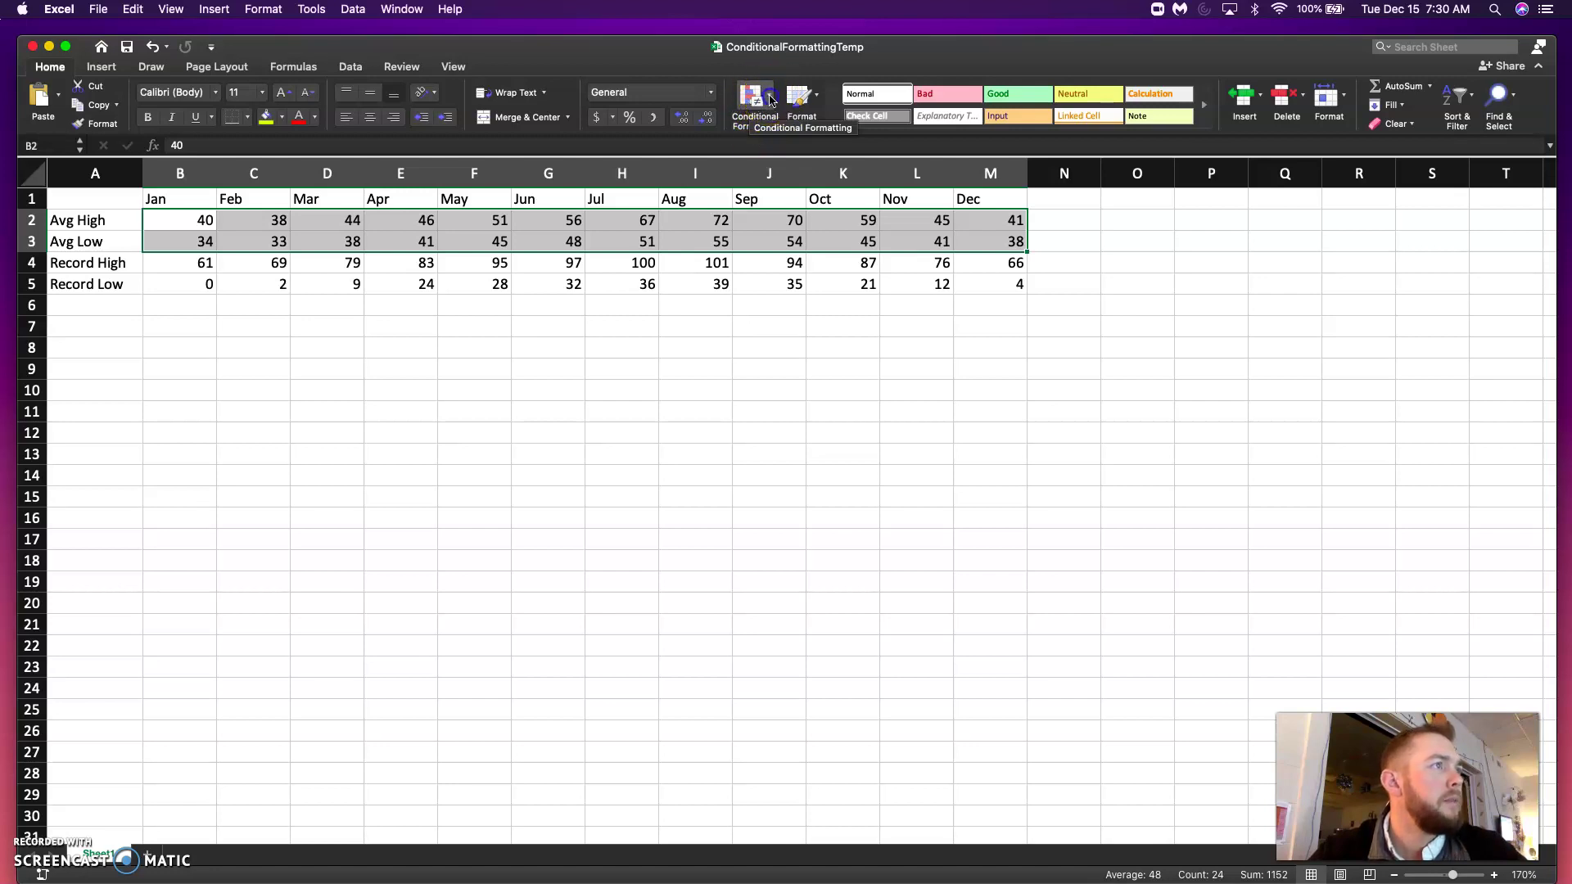
left_click(769, 99)
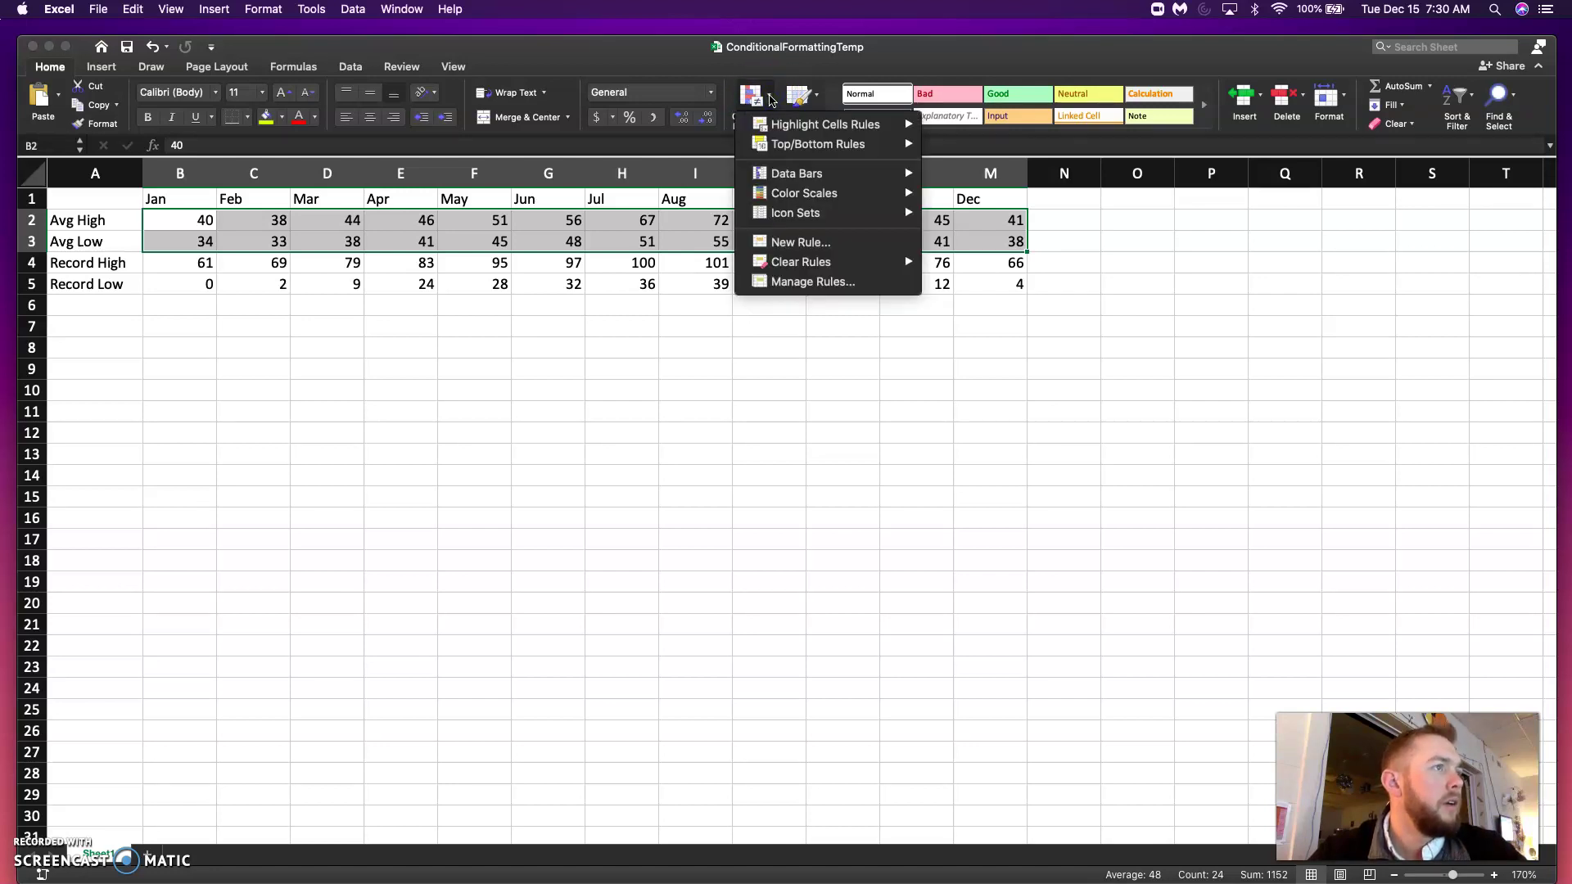
mouse_move(784, 124)
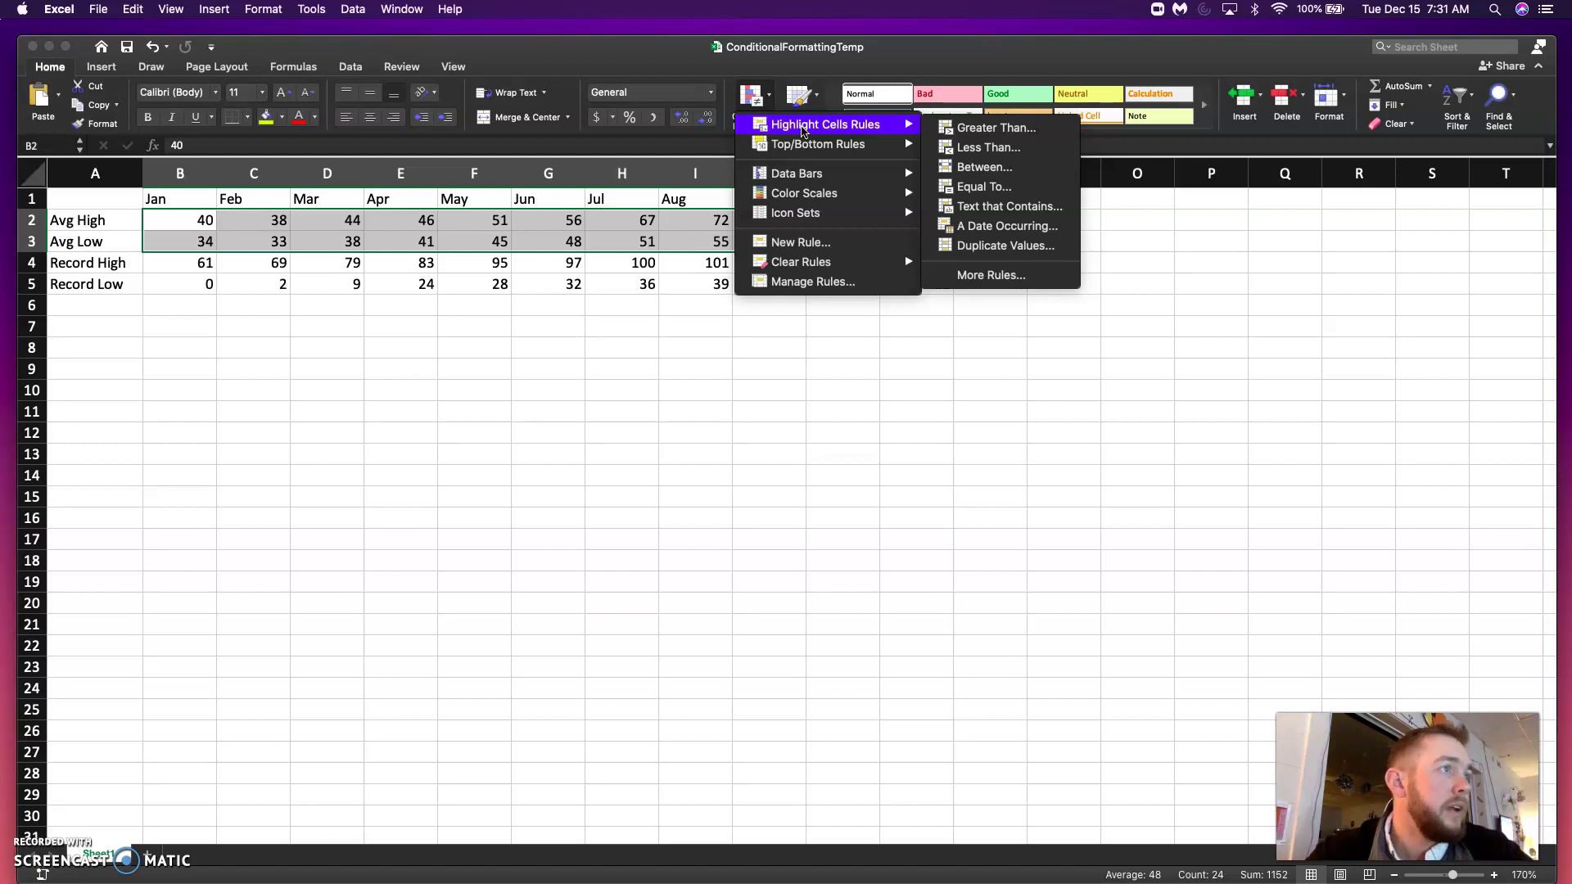
left_click(807, 143)
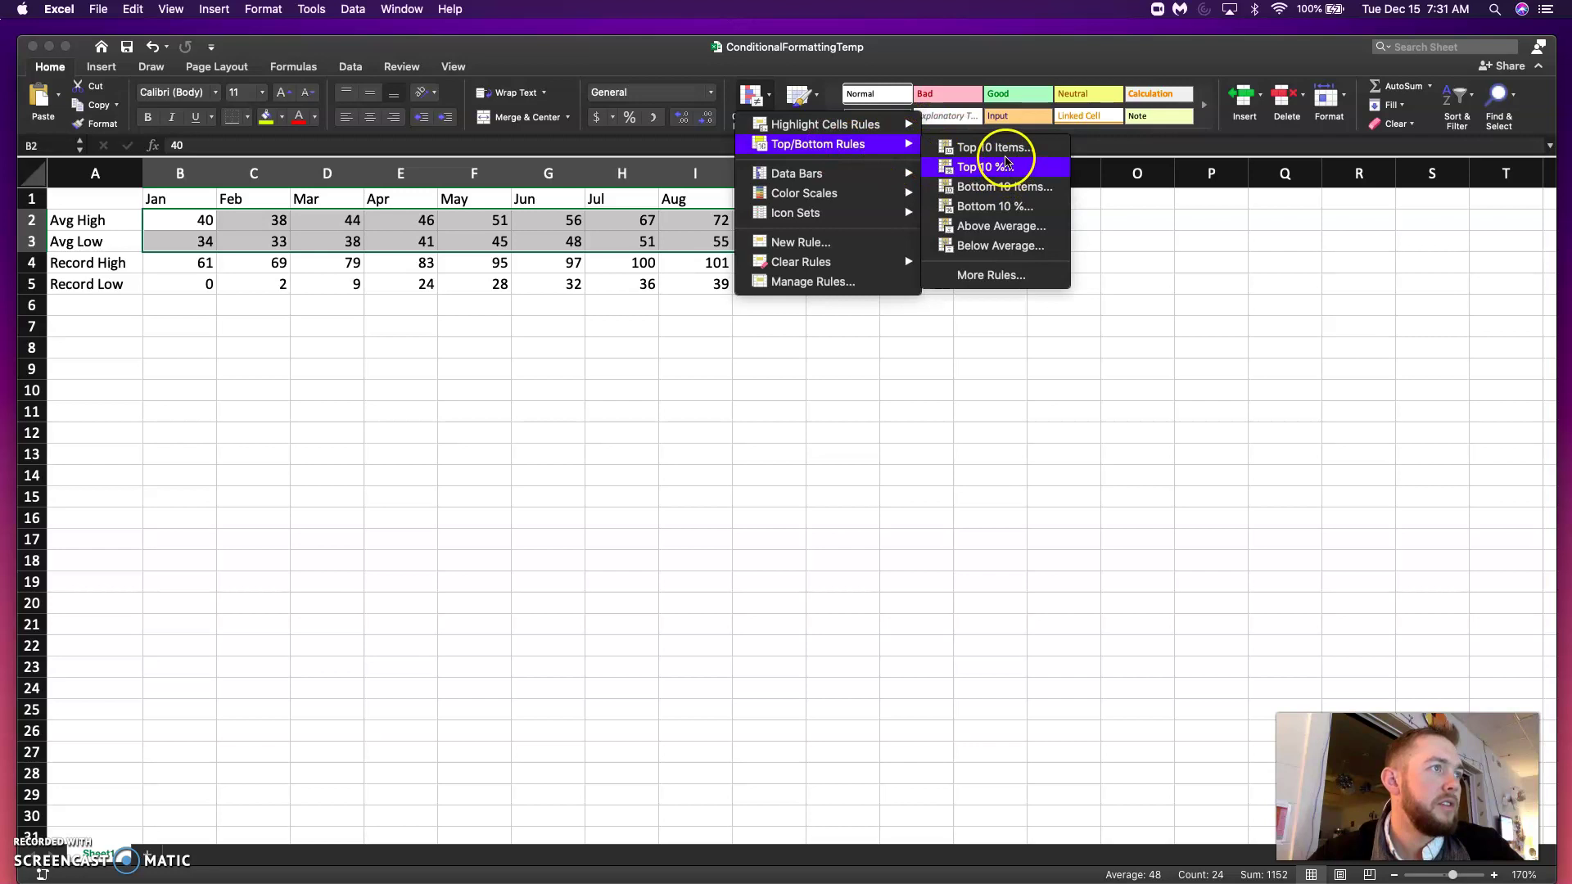
left_click(1005, 154)
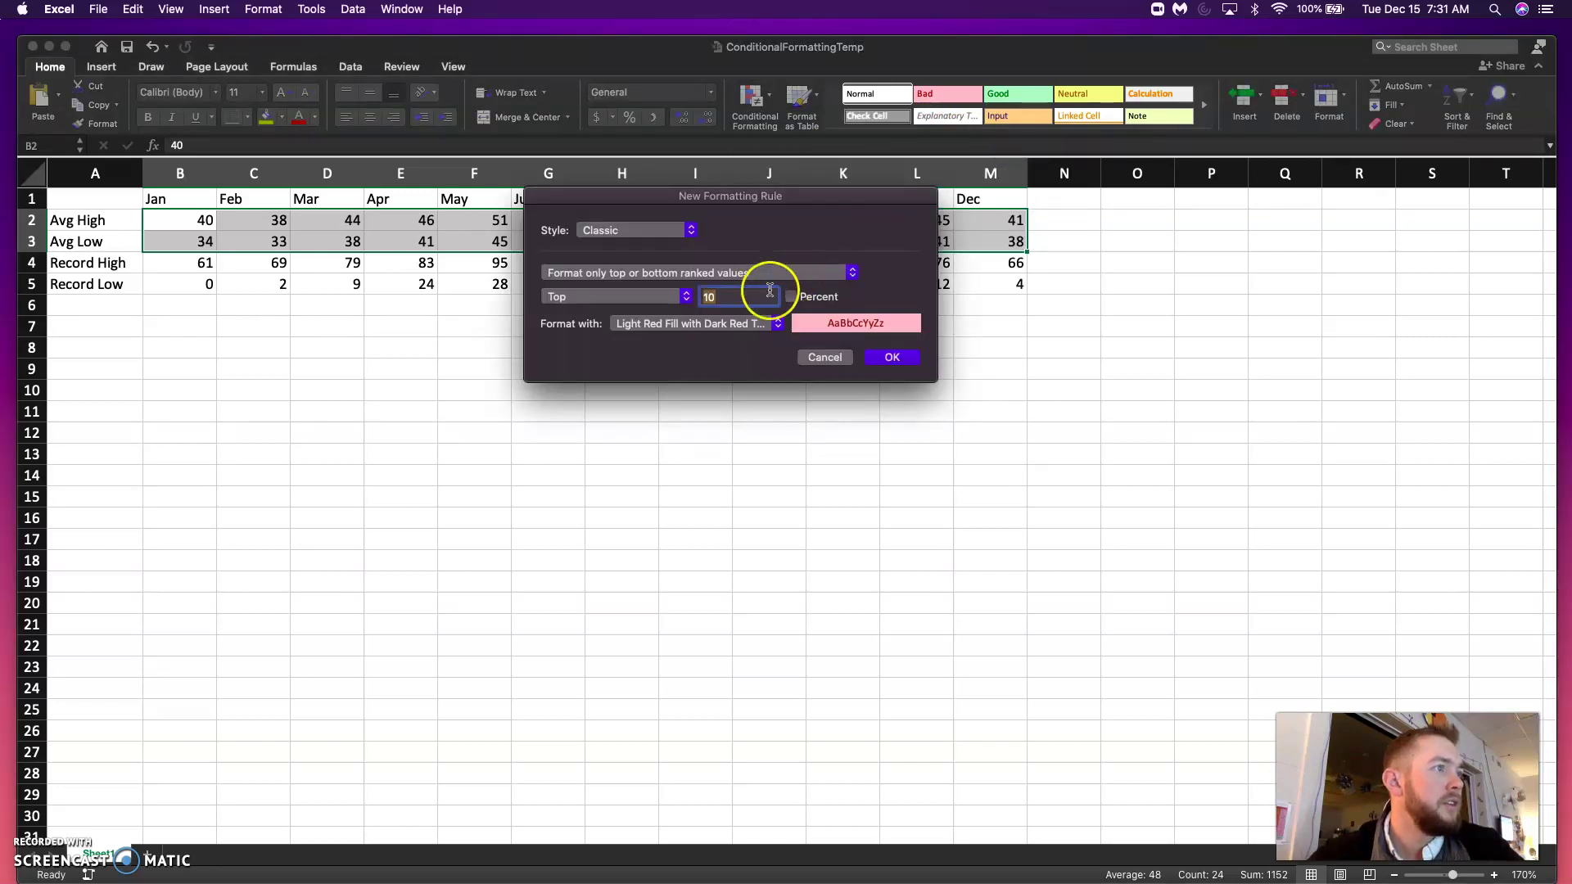
left_click(688, 298)
left_click(708, 303)
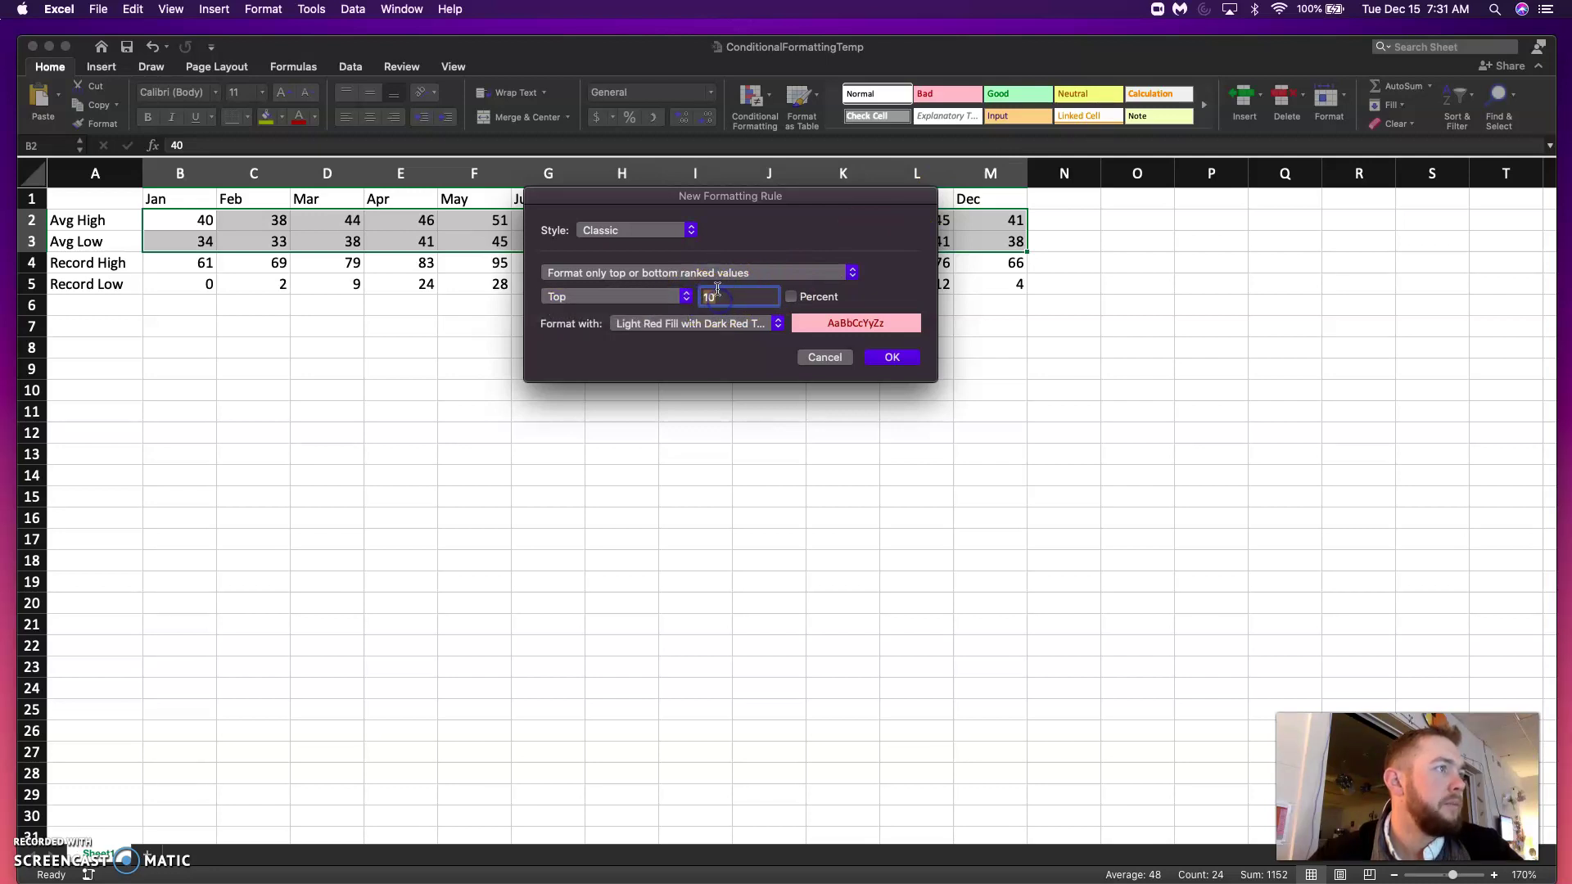
left_click(688, 232)
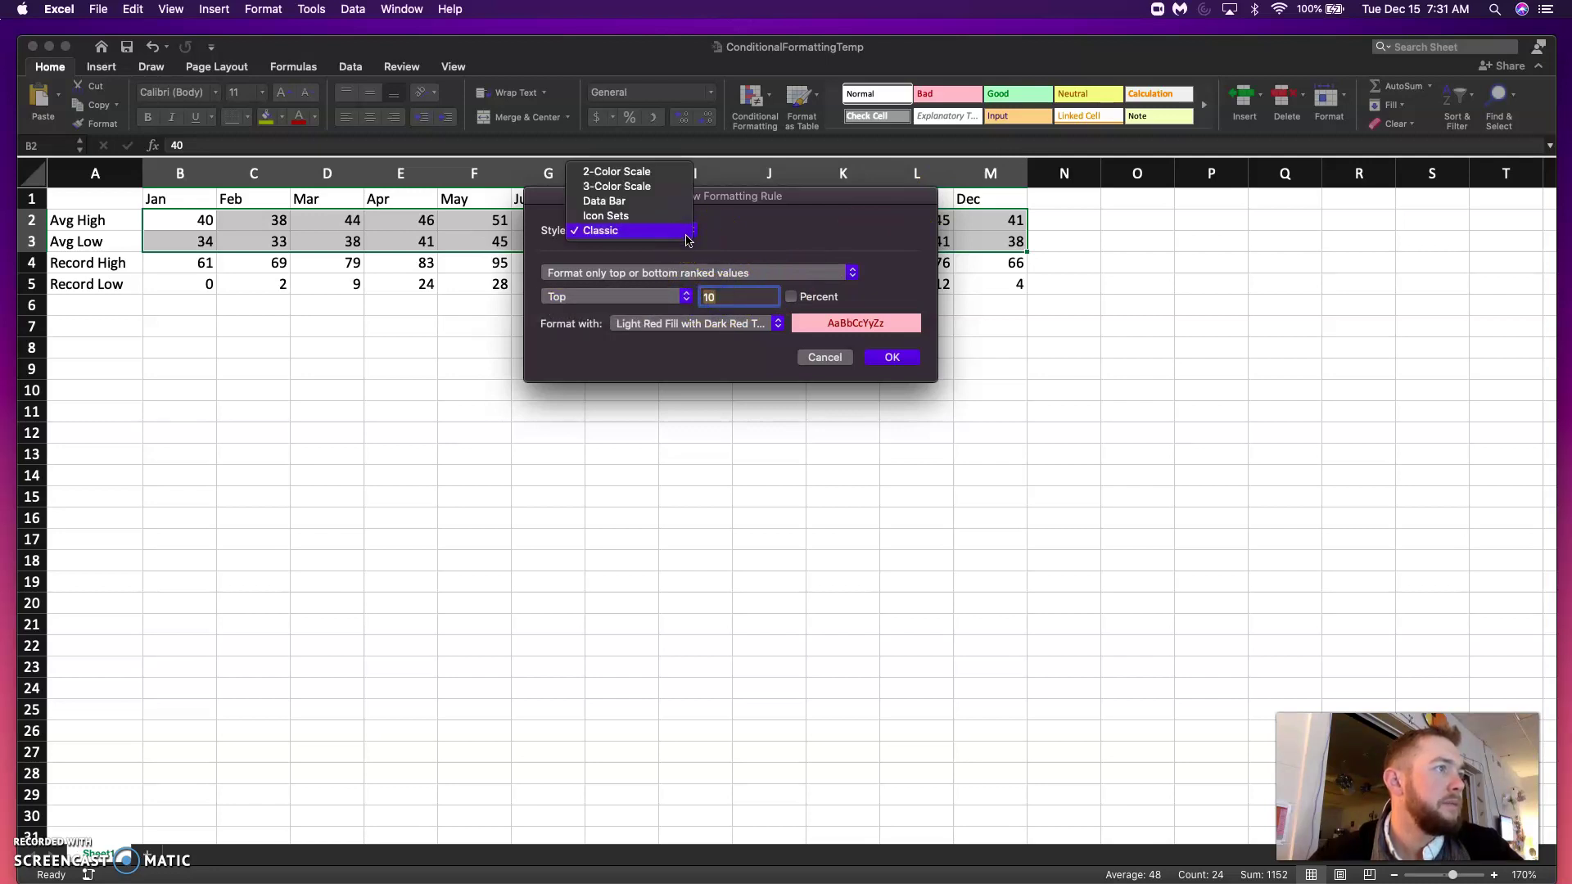
left_click(687, 235)
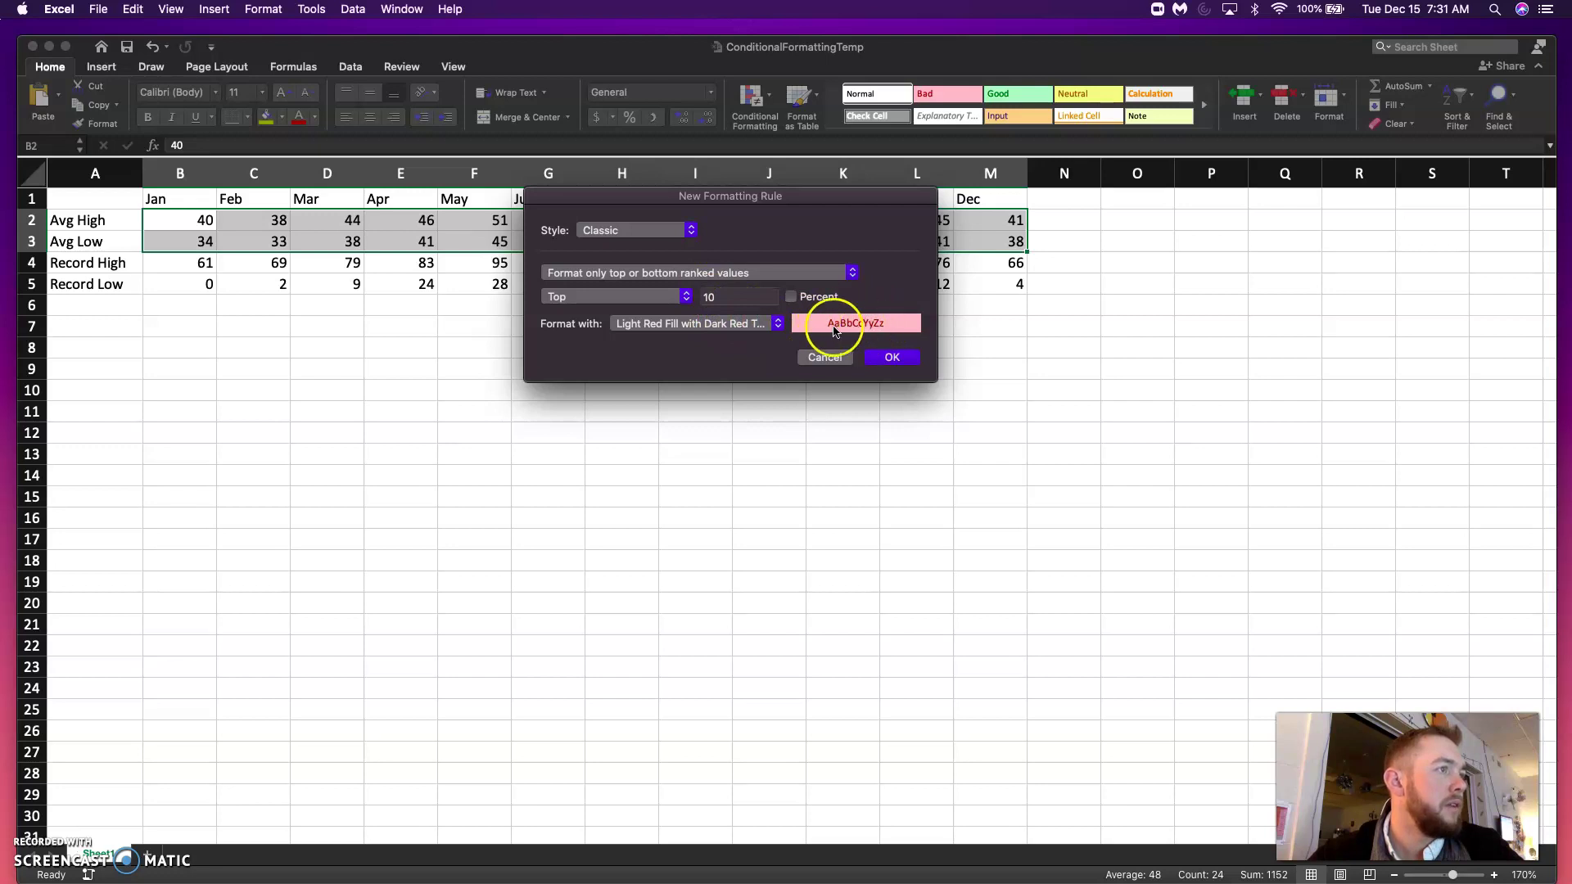
left_click(780, 323)
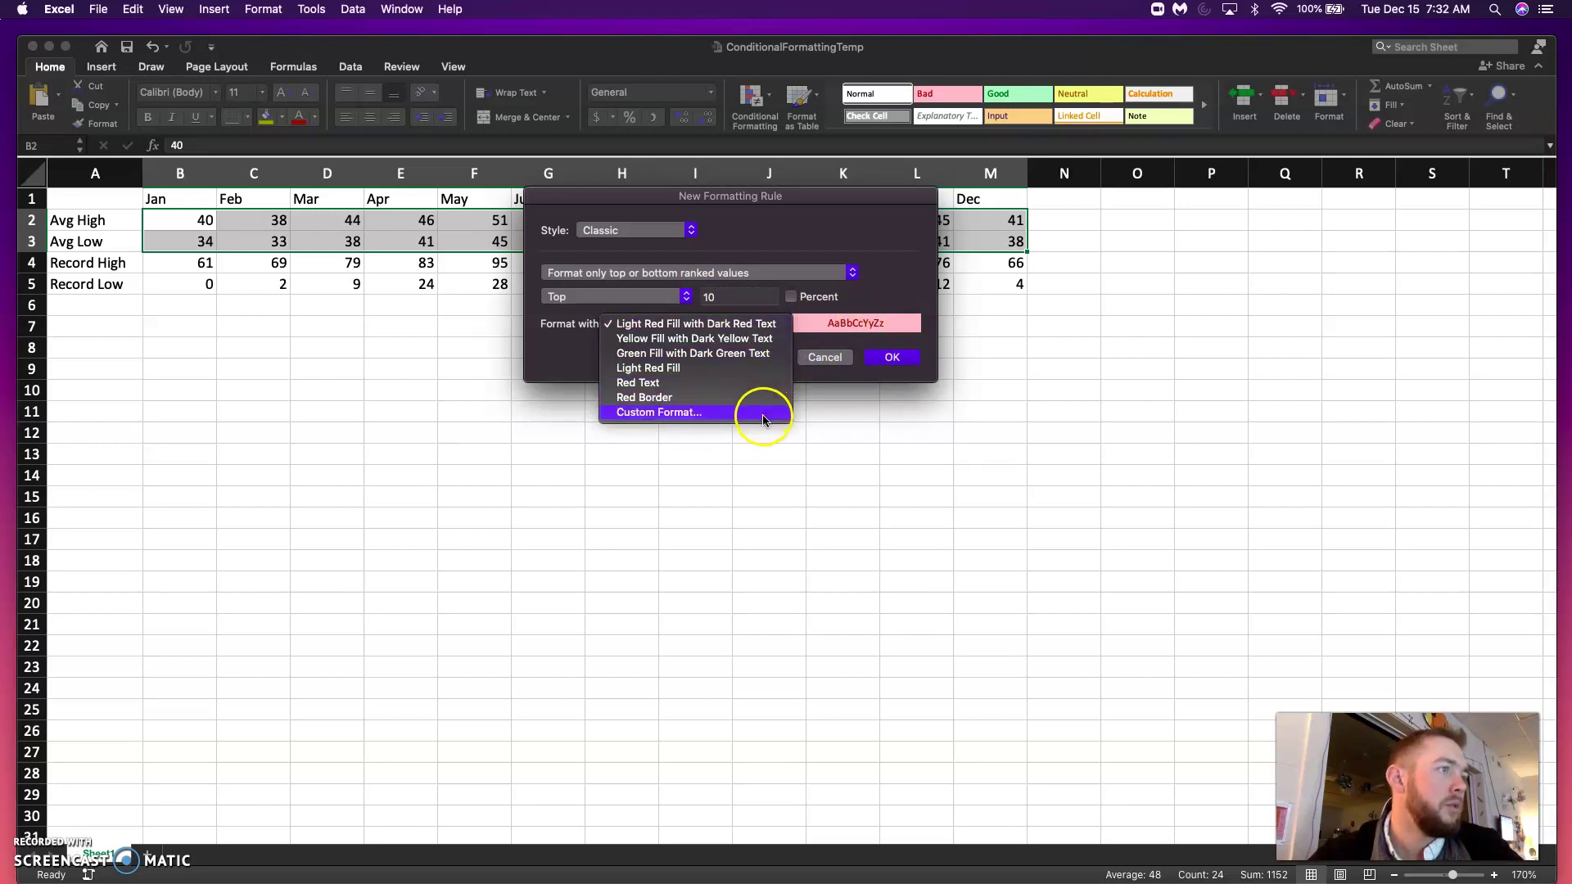
left_click(890, 286)
left_click(843, 358)
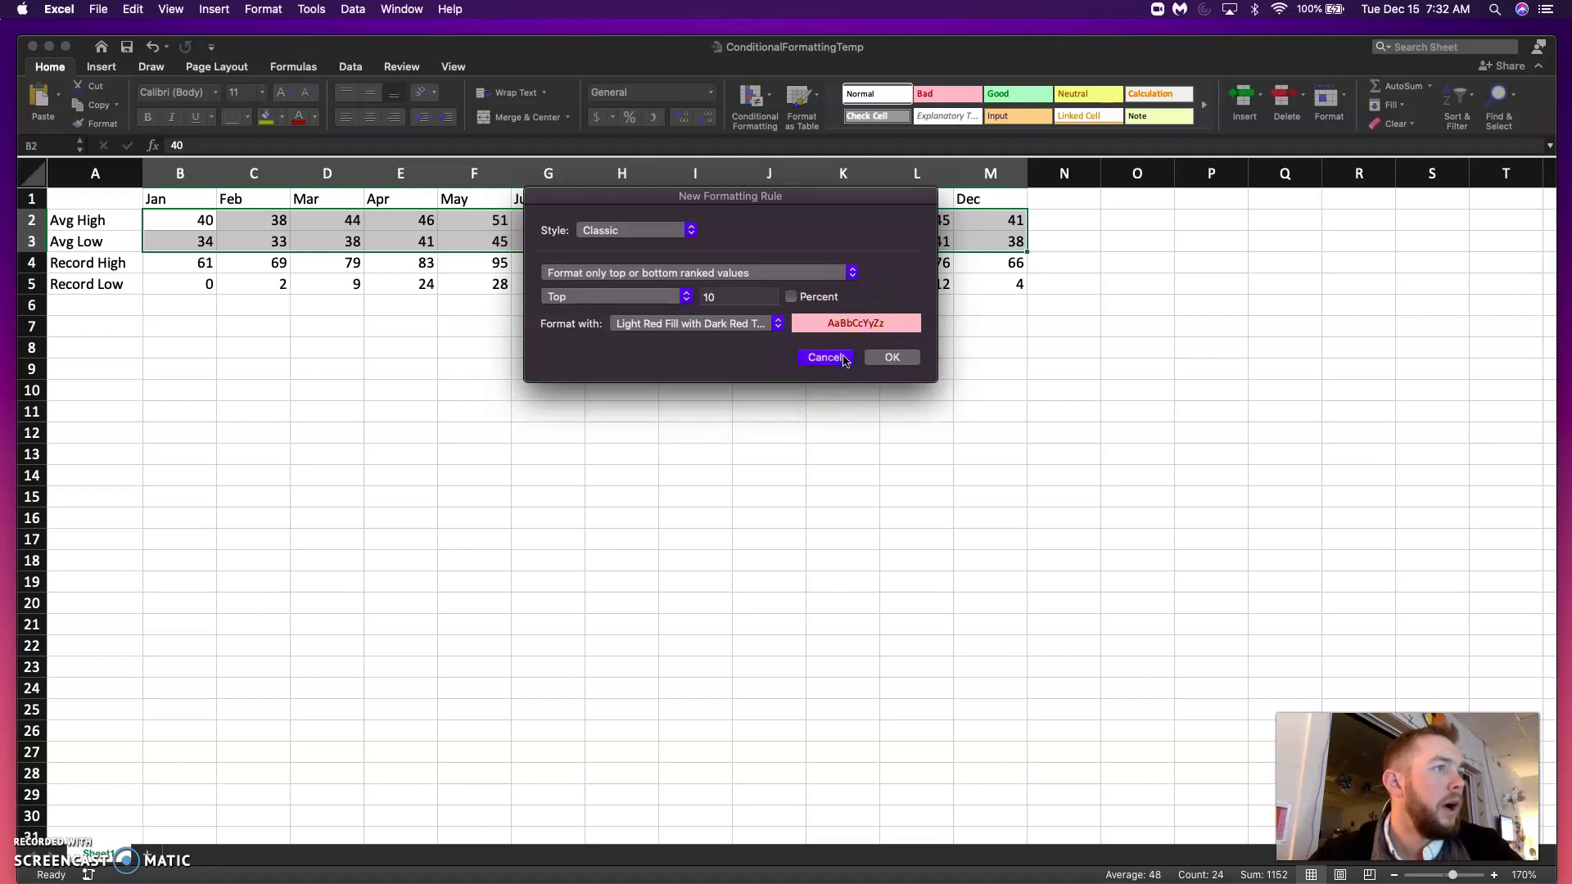
Apply the Red - White - Blue Color Scale to the Avg High and Avg Low rows.
left_click(745, 98)
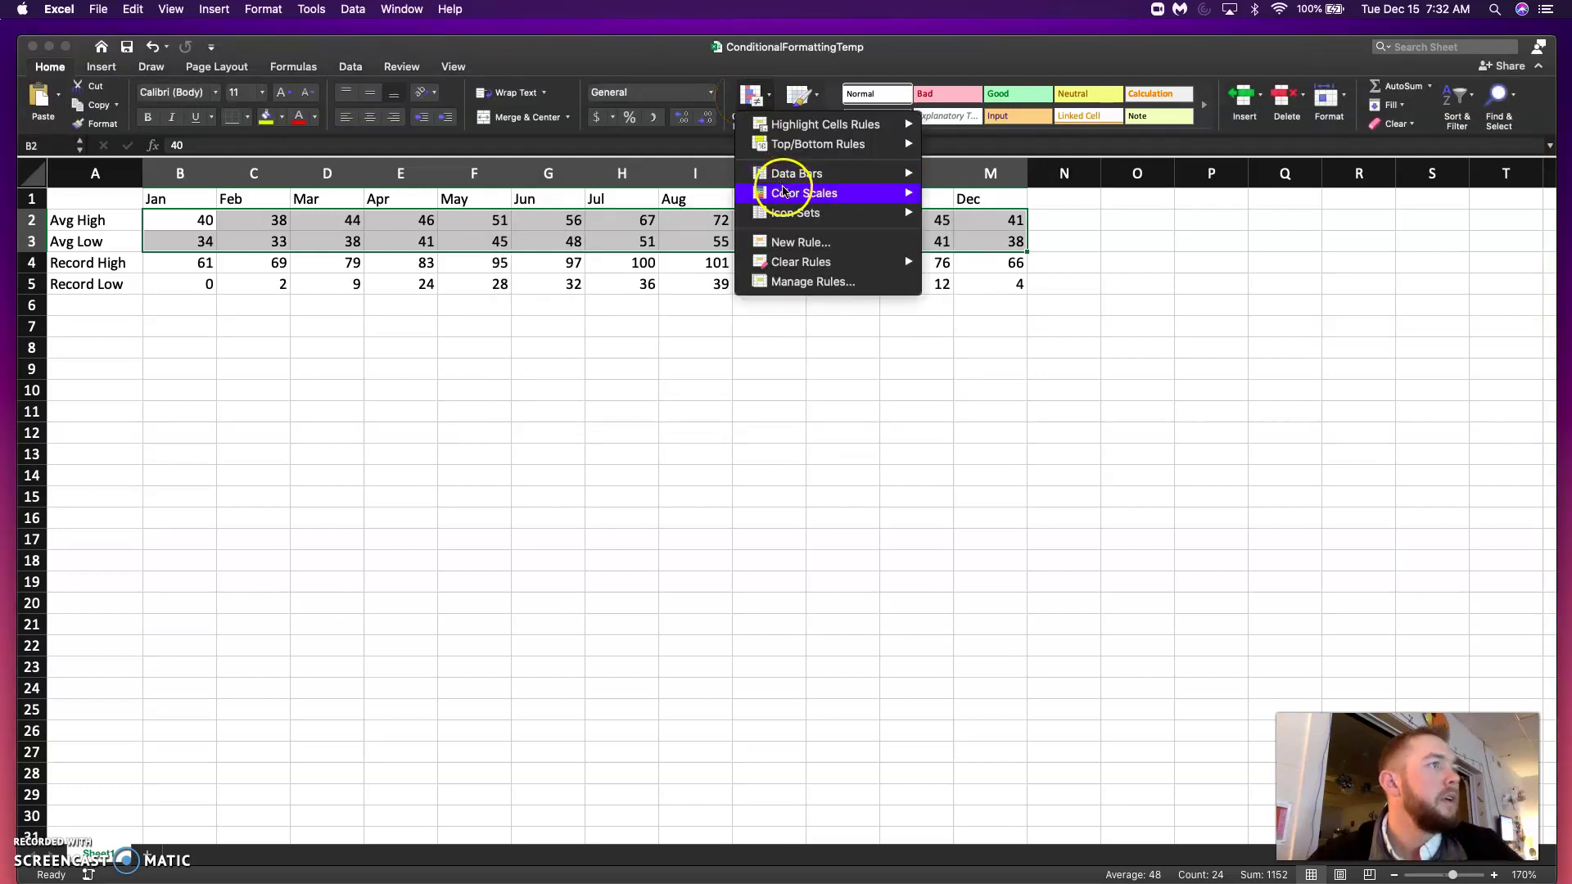
mouse_move(784, 180)
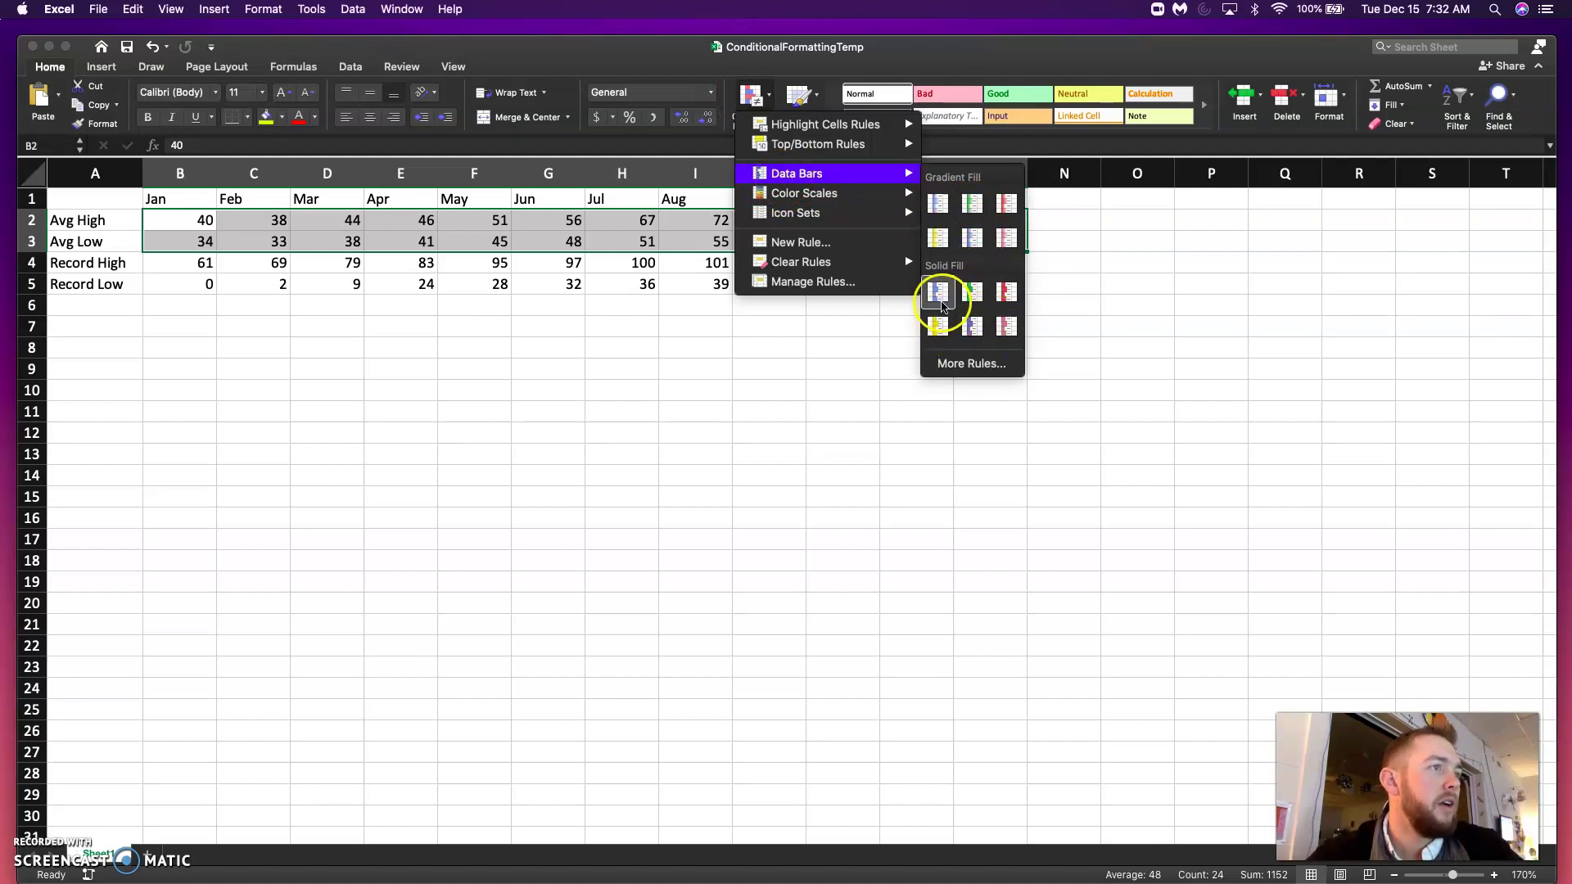
mouse_move(886, 196)
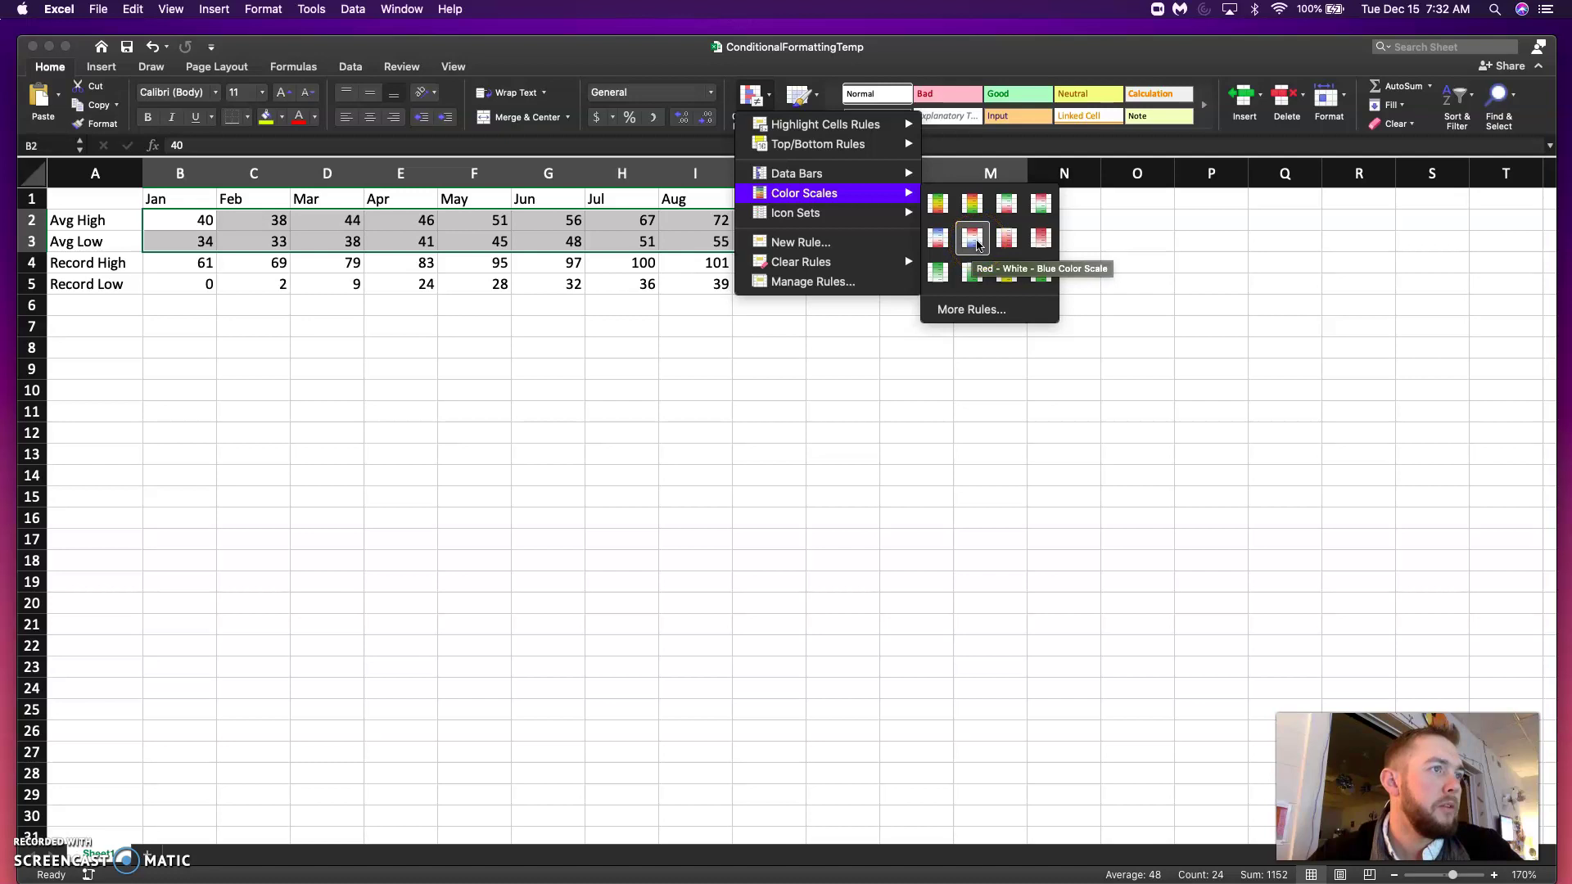
left_click(978, 234)
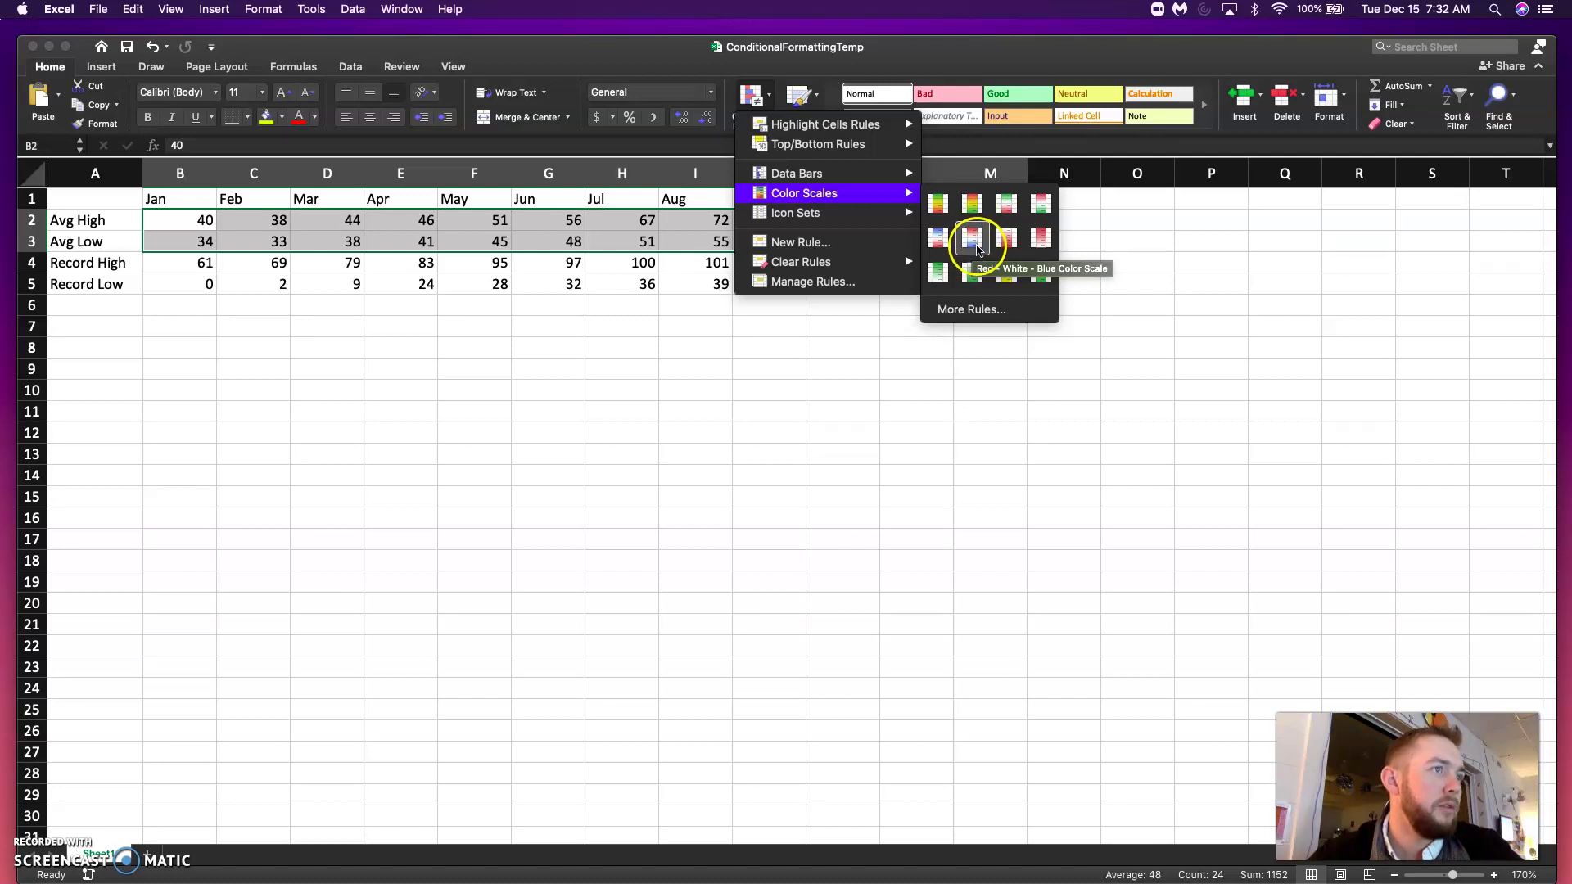
left_click(917, 349)
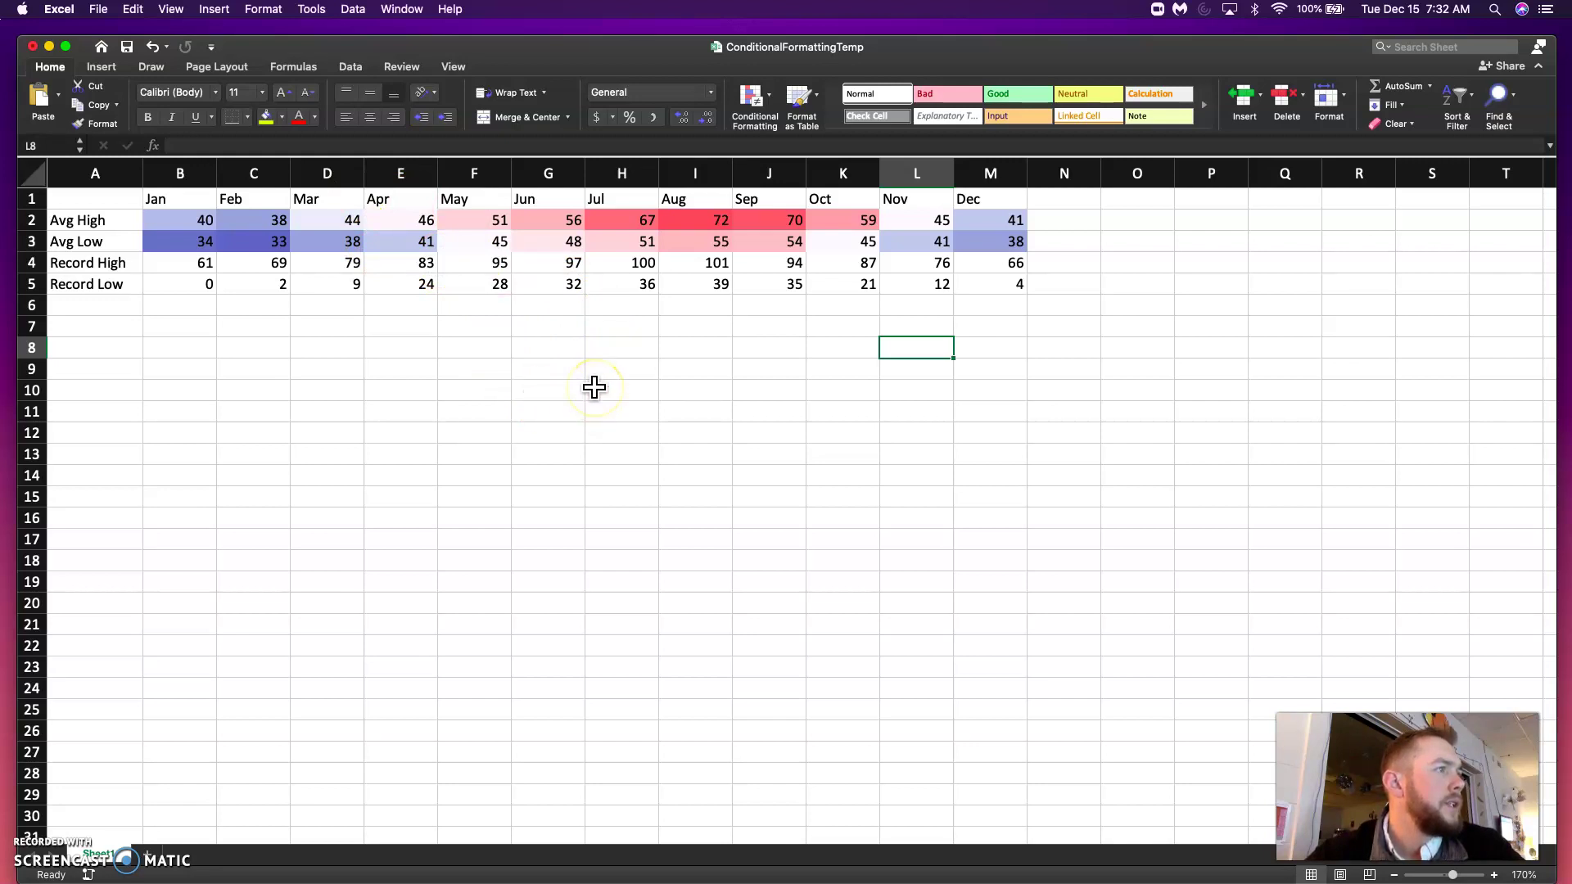
Give the Record High row B4:M4 the 5 coloured arrows icon set.
left_click(279, 300)
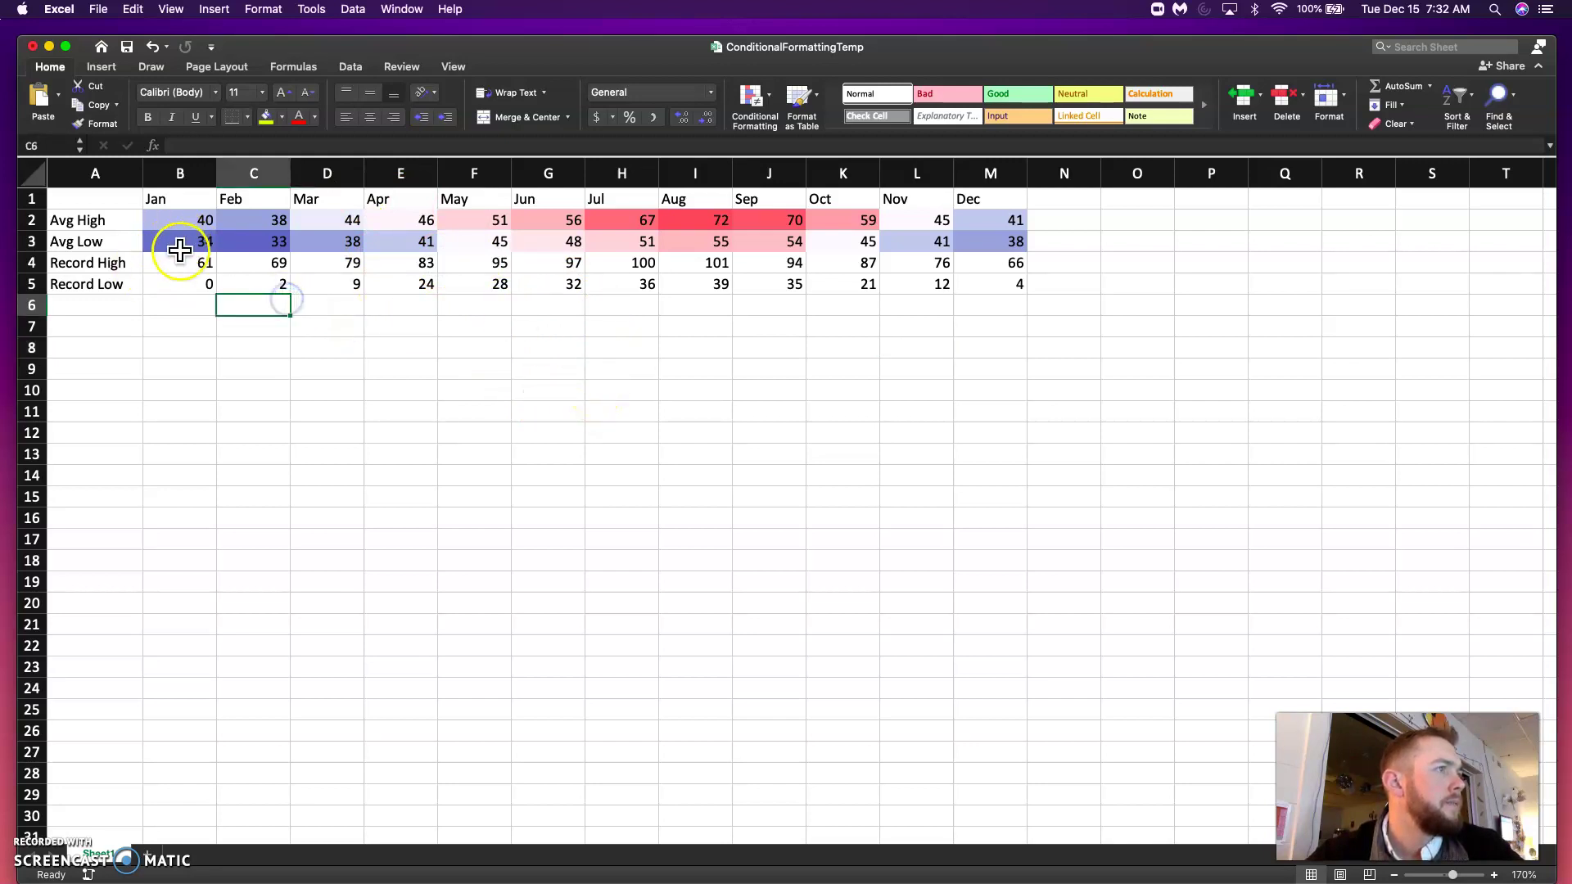
left_click_drag(183, 260, 1010, 263)
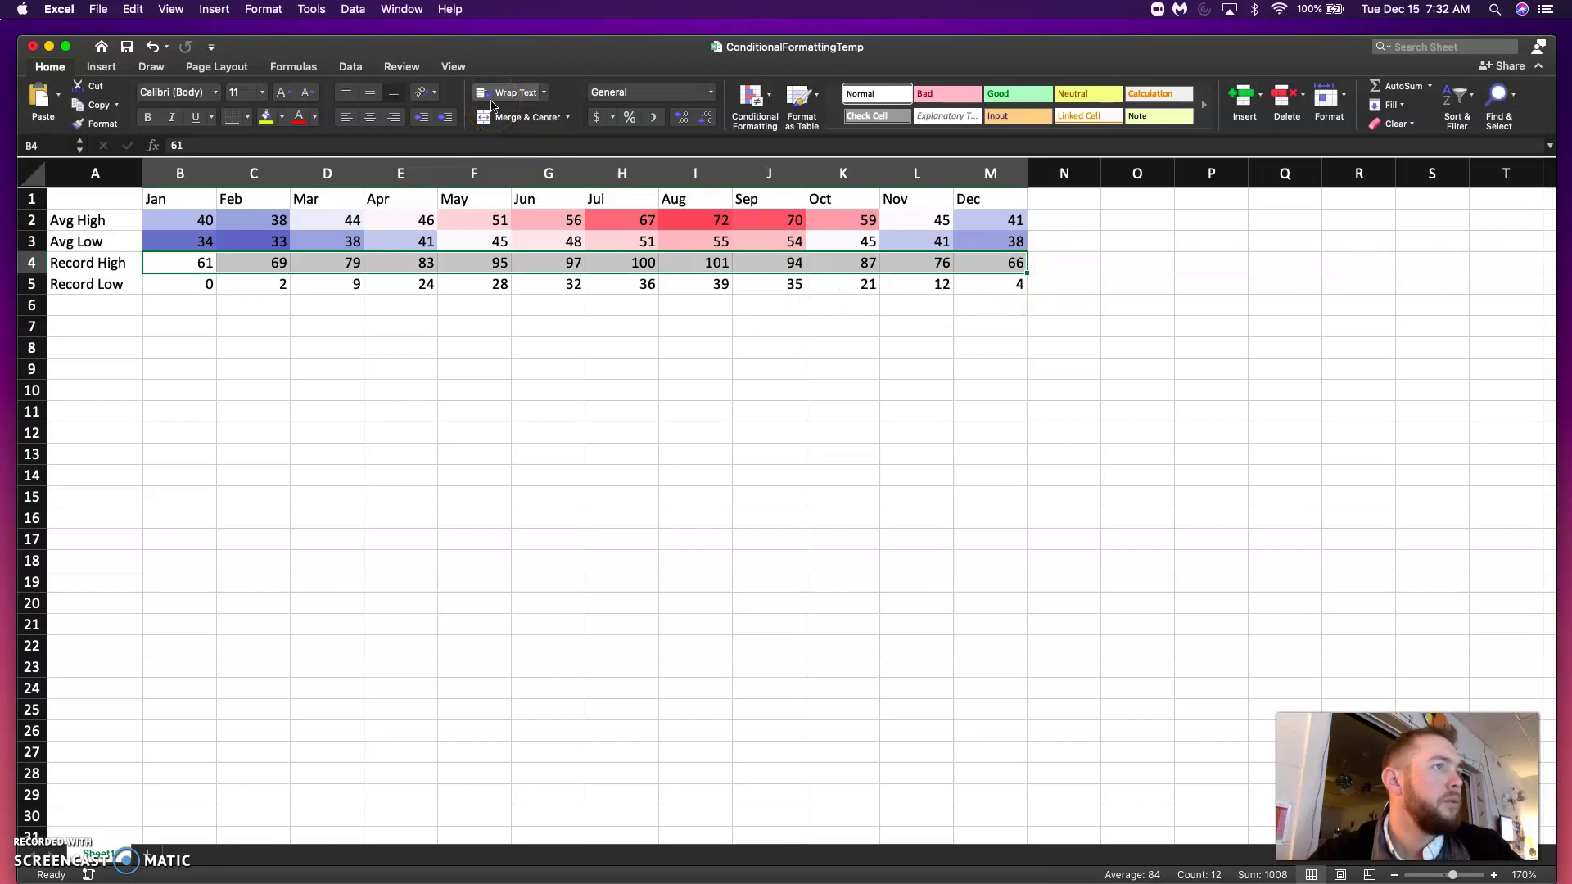
left_click(753, 105)
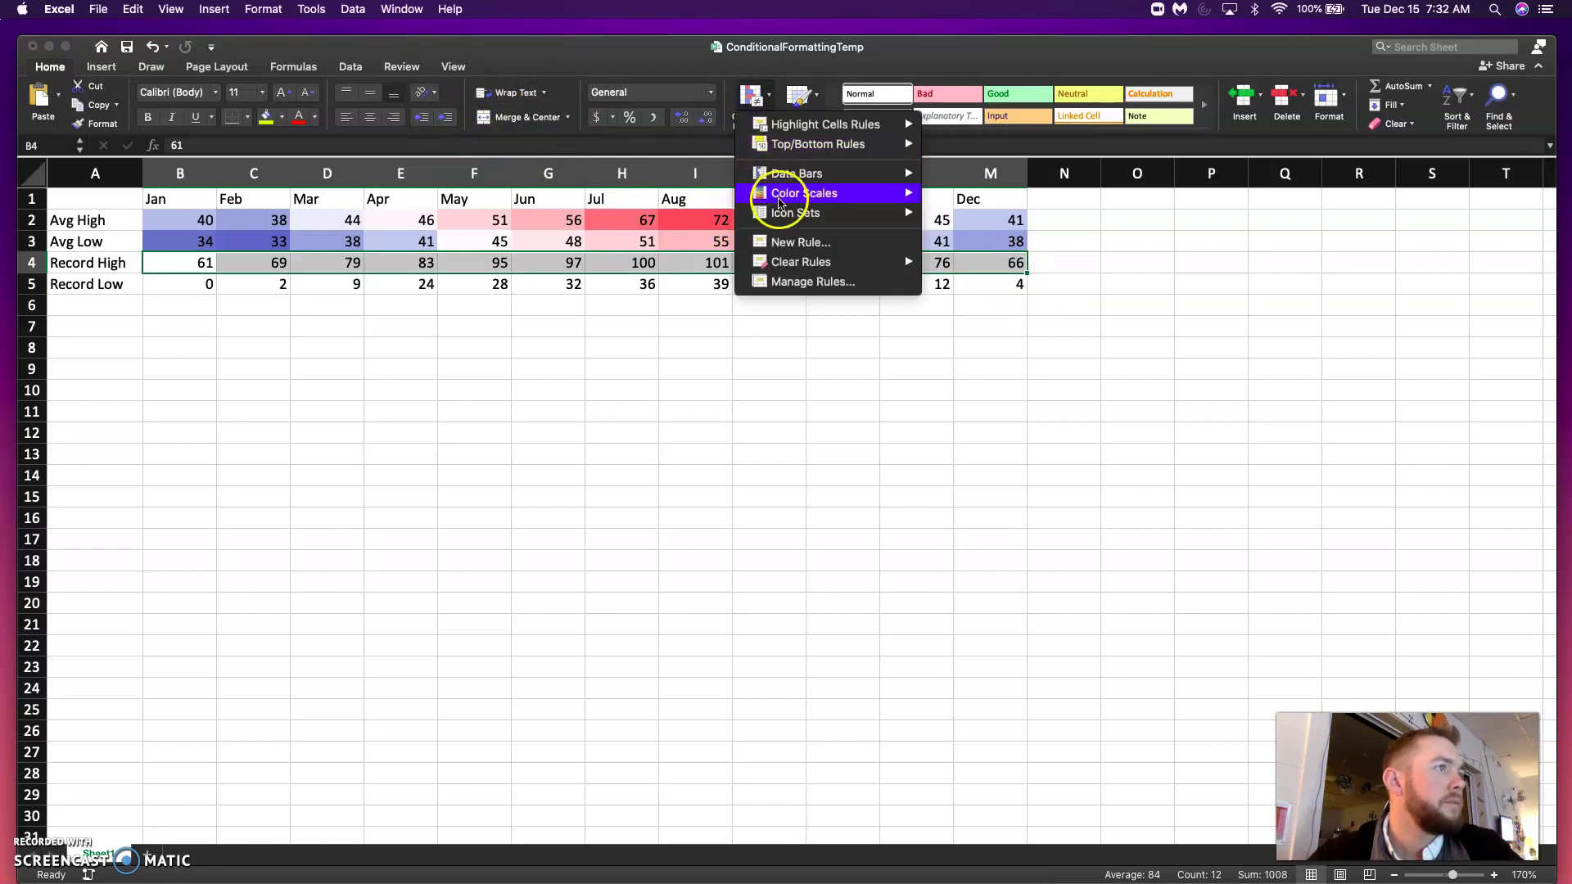
mouse_move(784, 213)
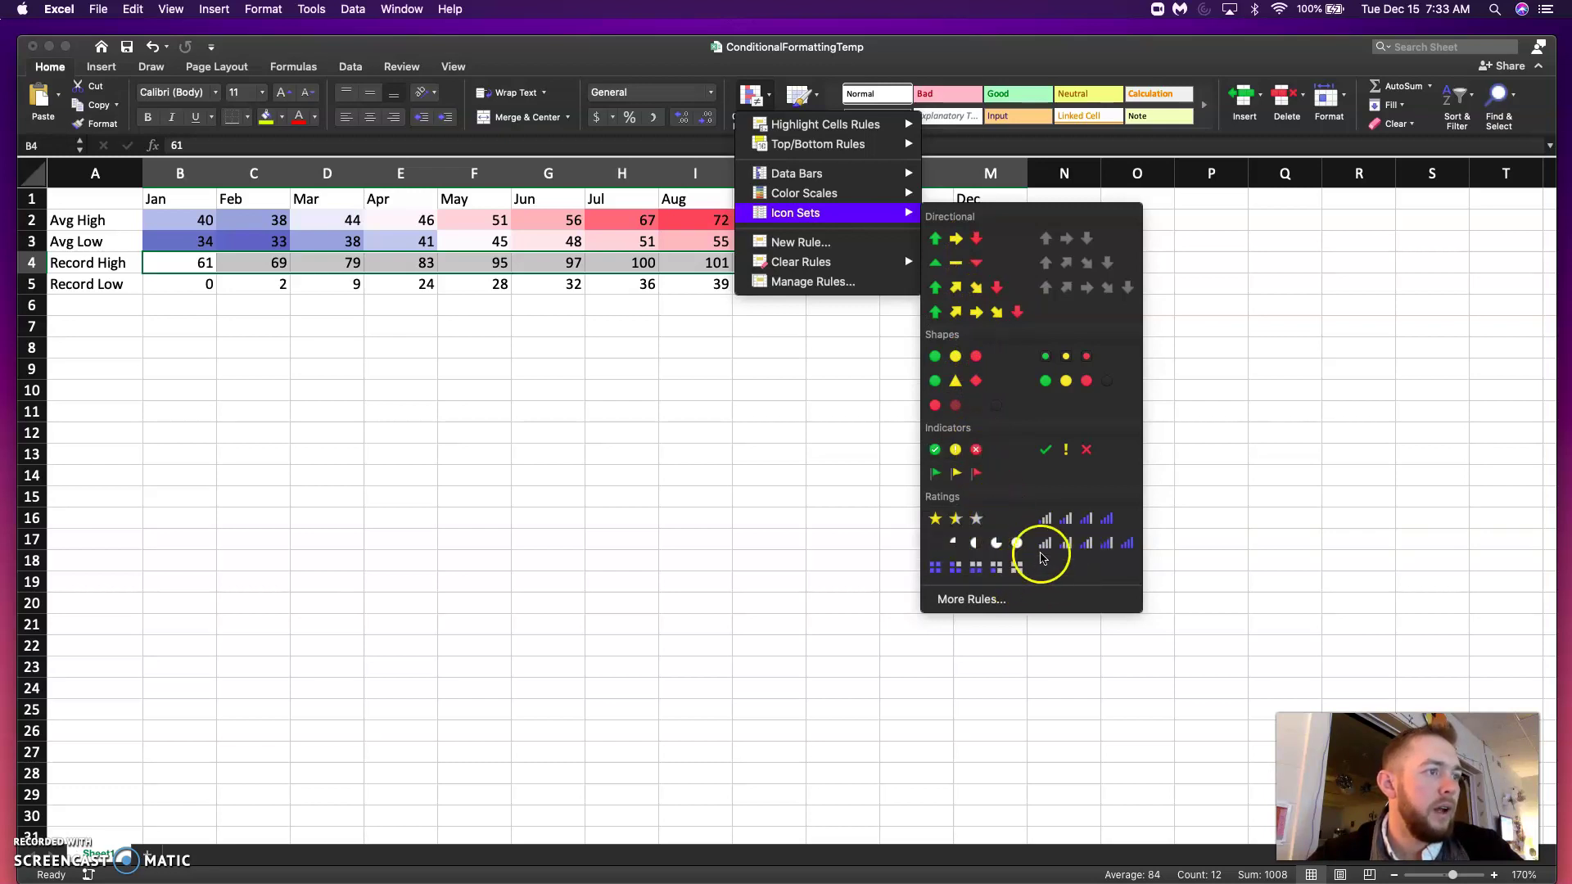
left_click(996, 314)
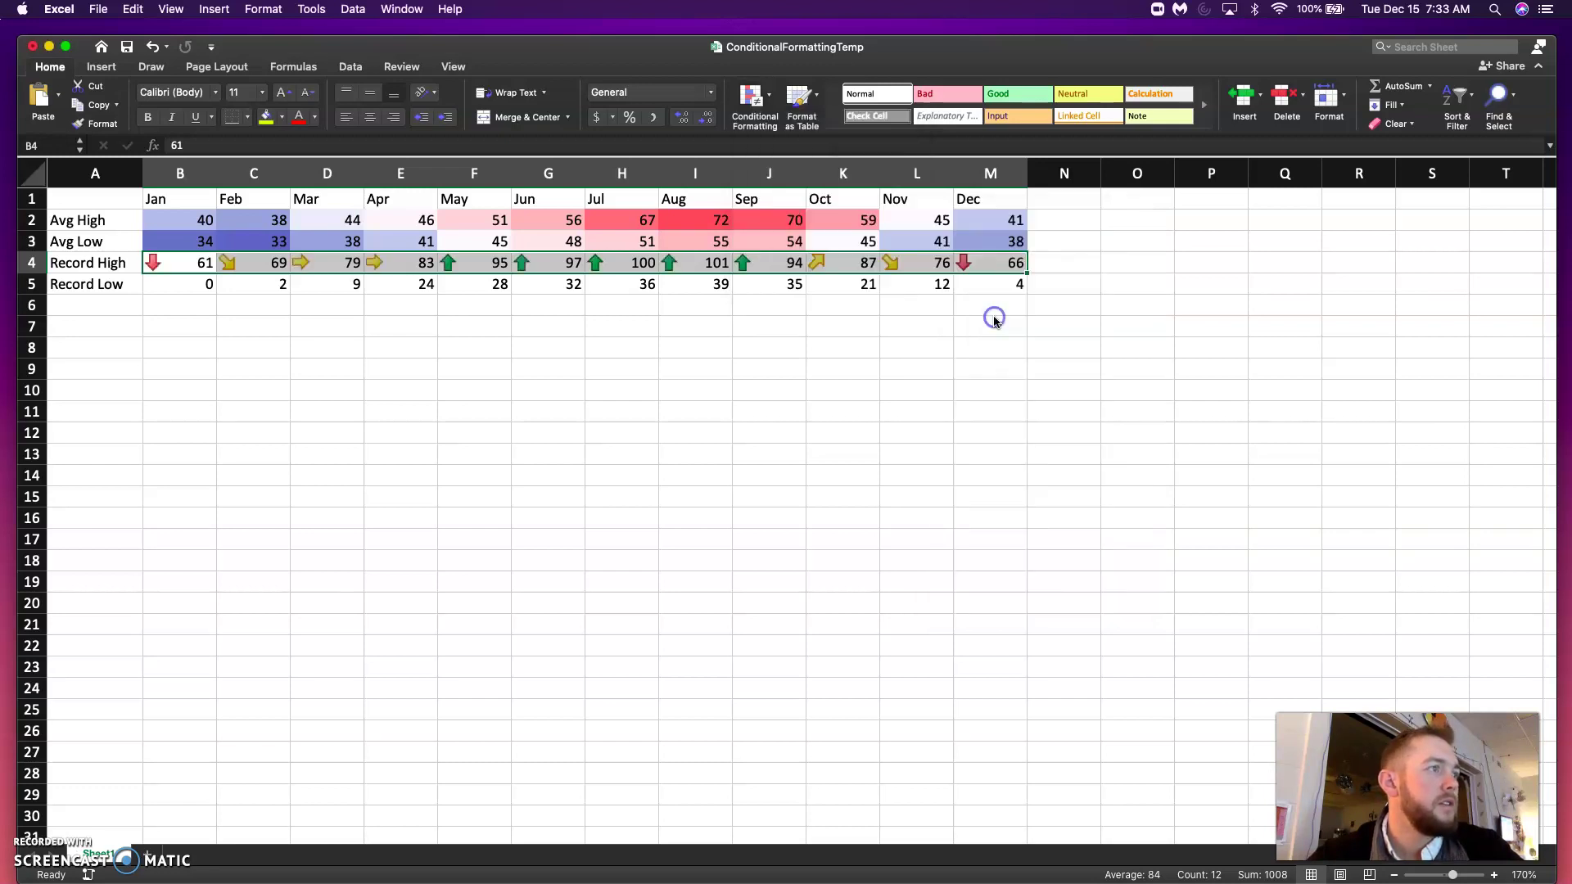
left_click(1068, 537)
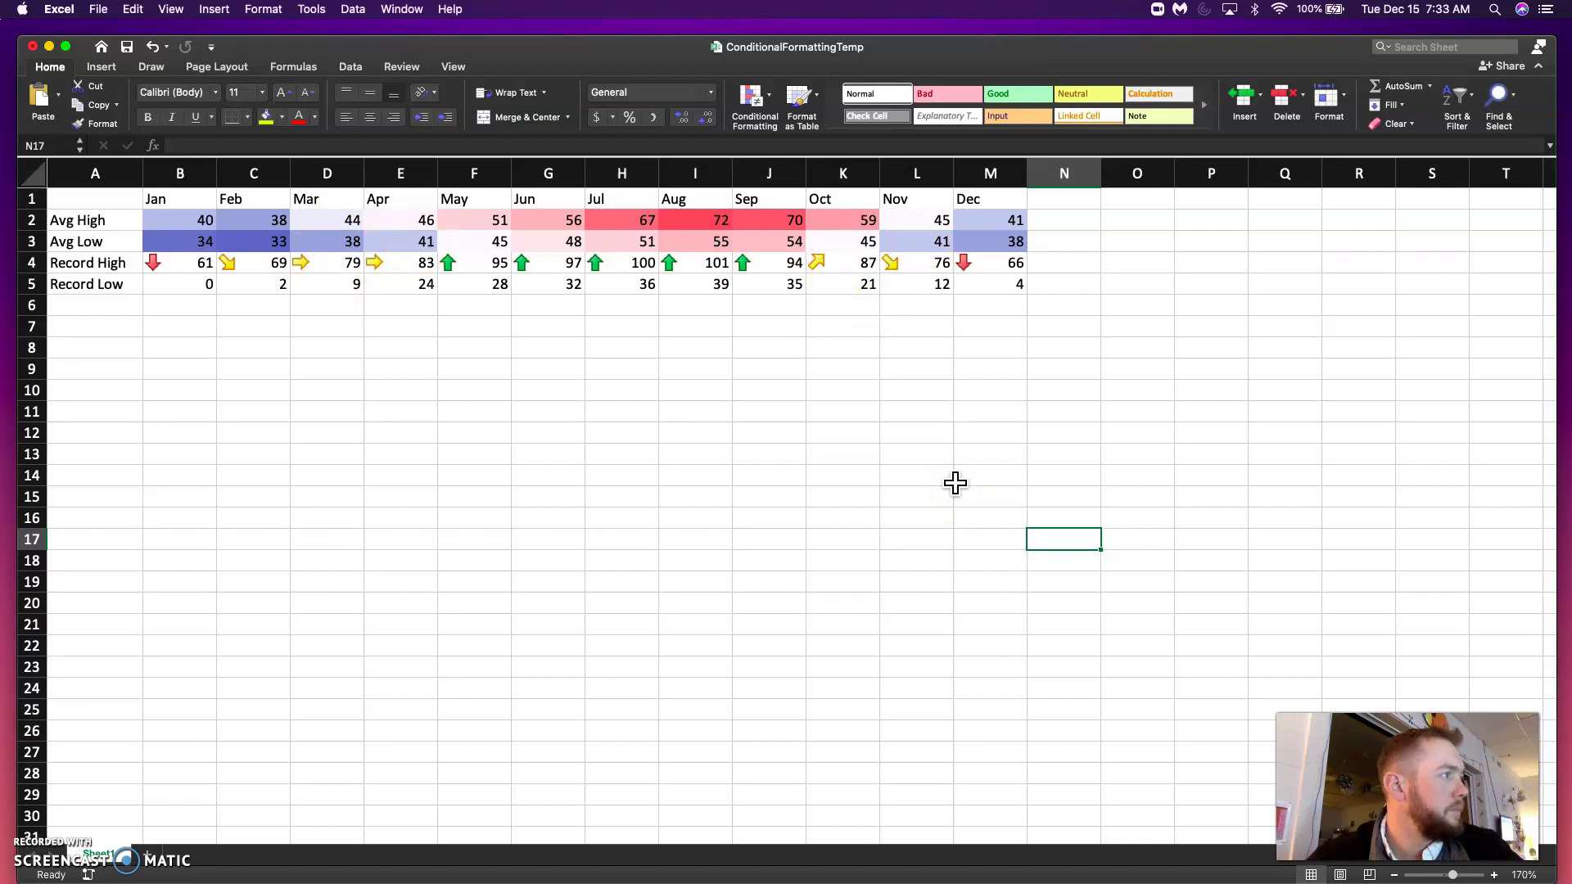
Add blue Gradient Fill data bars to the Record Low row B5:M5.
mouse_move(169, 287)
left_mouse_down()
mouse_move(344, 271)
mouse_move(958, 288)
mouse_move(958, 320)
mouse_move(715, 282)
mouse_move(182, 287)
left_mouse_up()
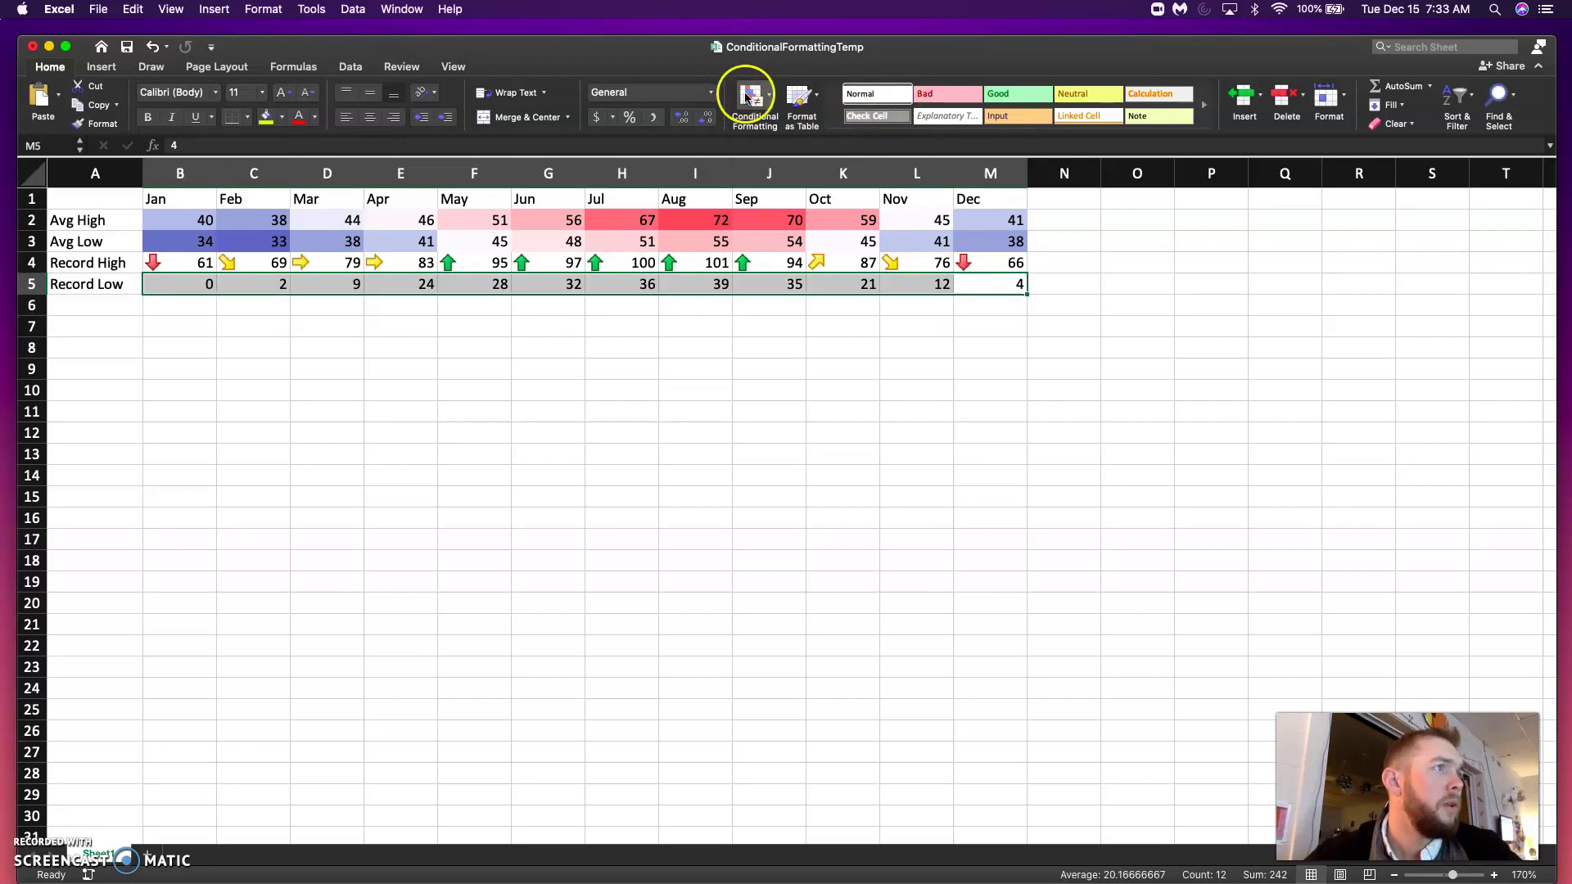
left_click(748, 97)
mouse_move(833, 182)
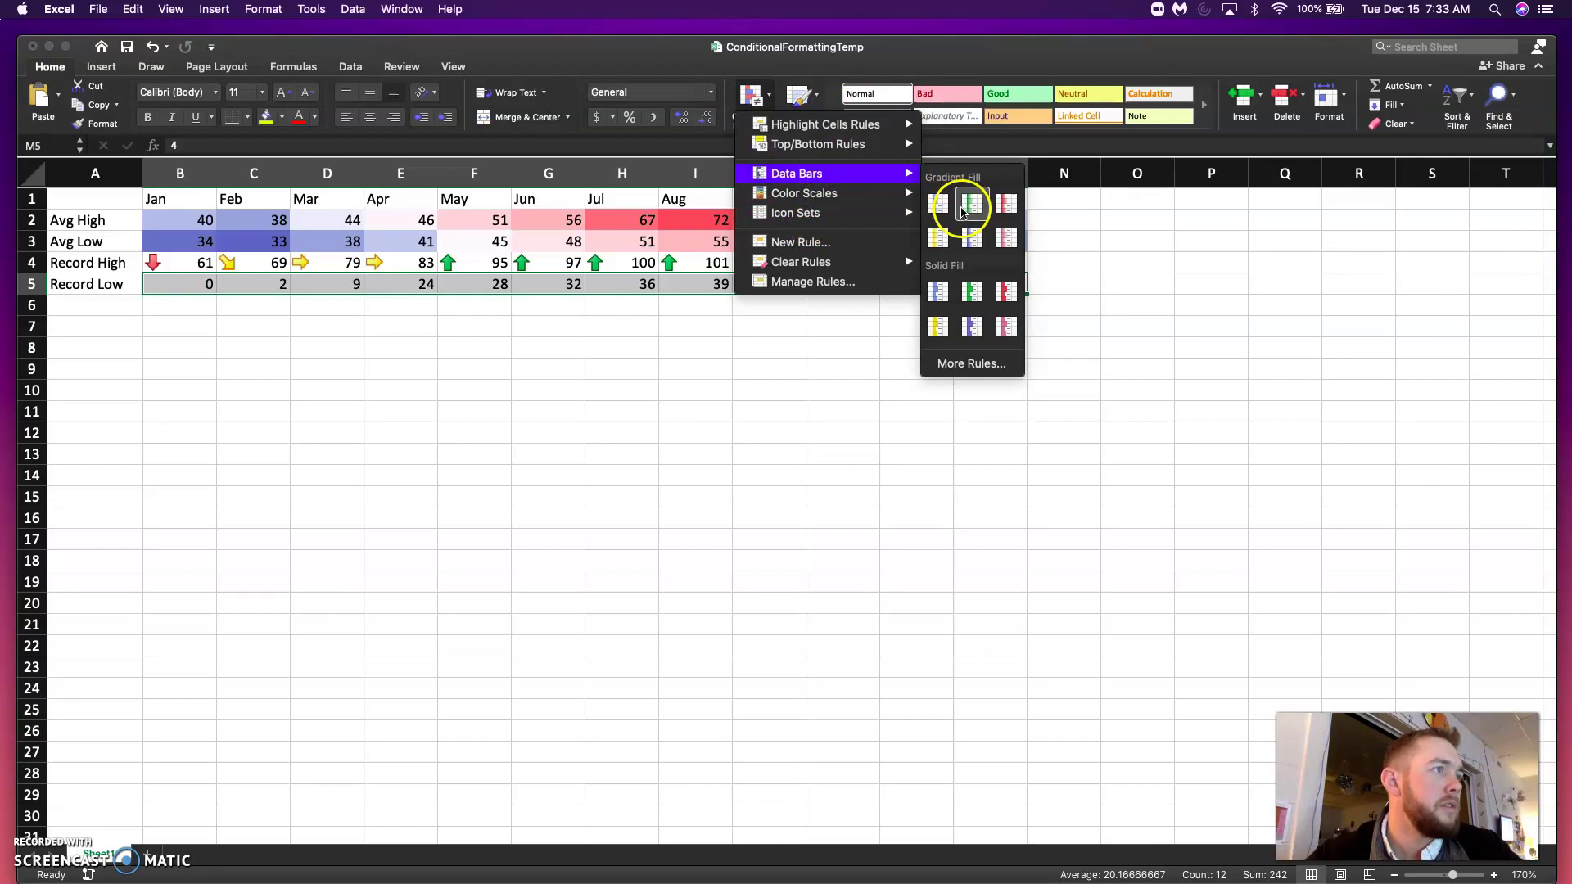
left_click(938, 204)
left_click(874, 360)
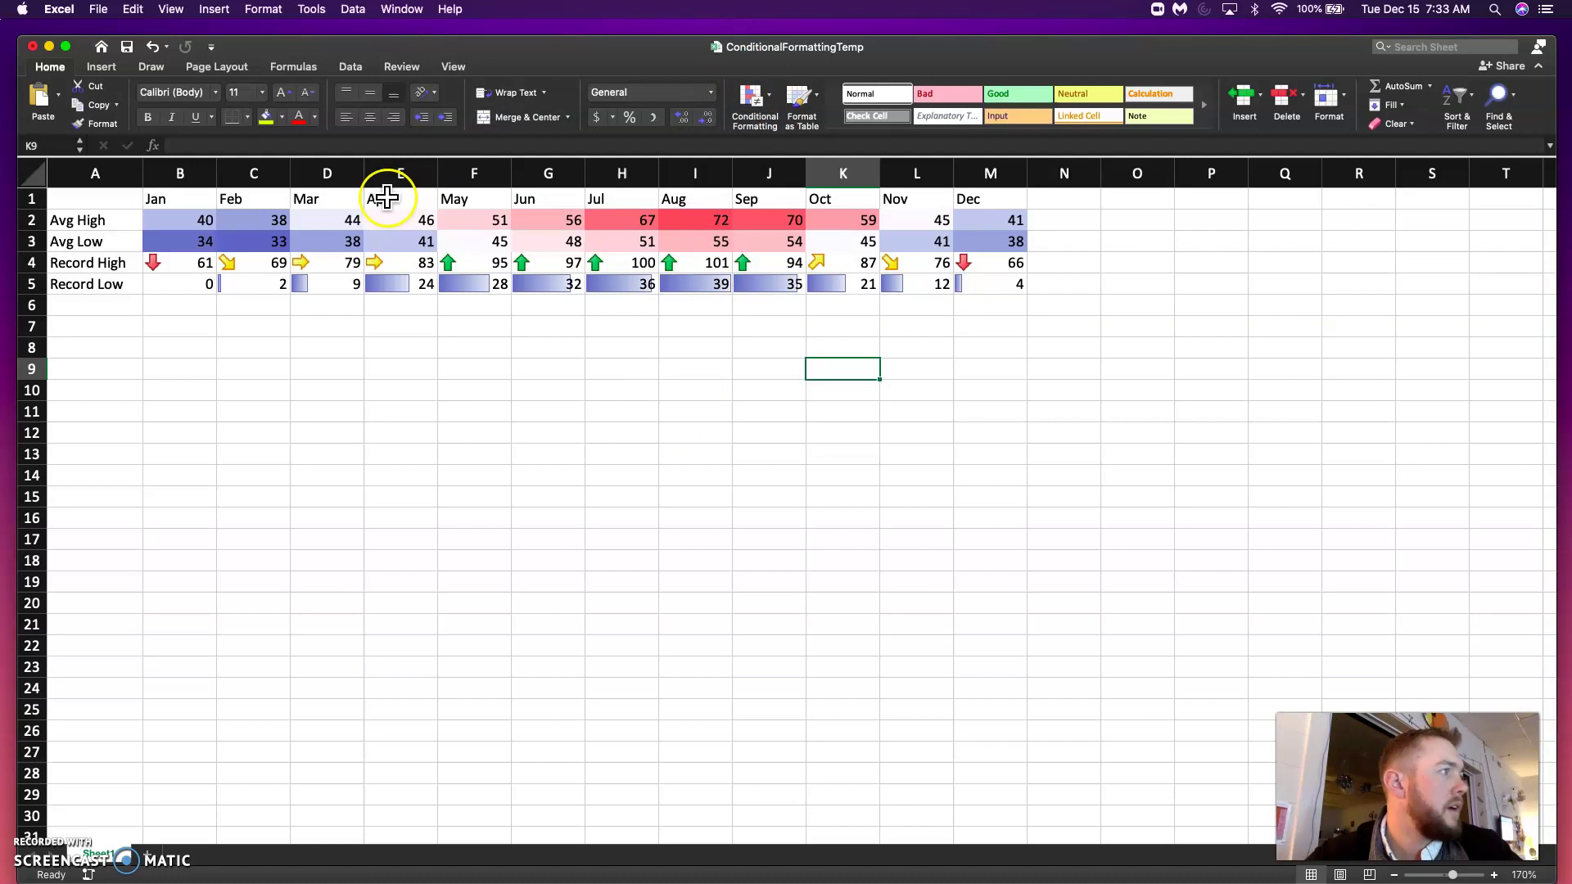
Select all four temperature rows and open the conditional formatting Rules Manager.
left_click_drag(172, 228, 1017, 284)
left_click(753, 96)
left_click(800, 283)
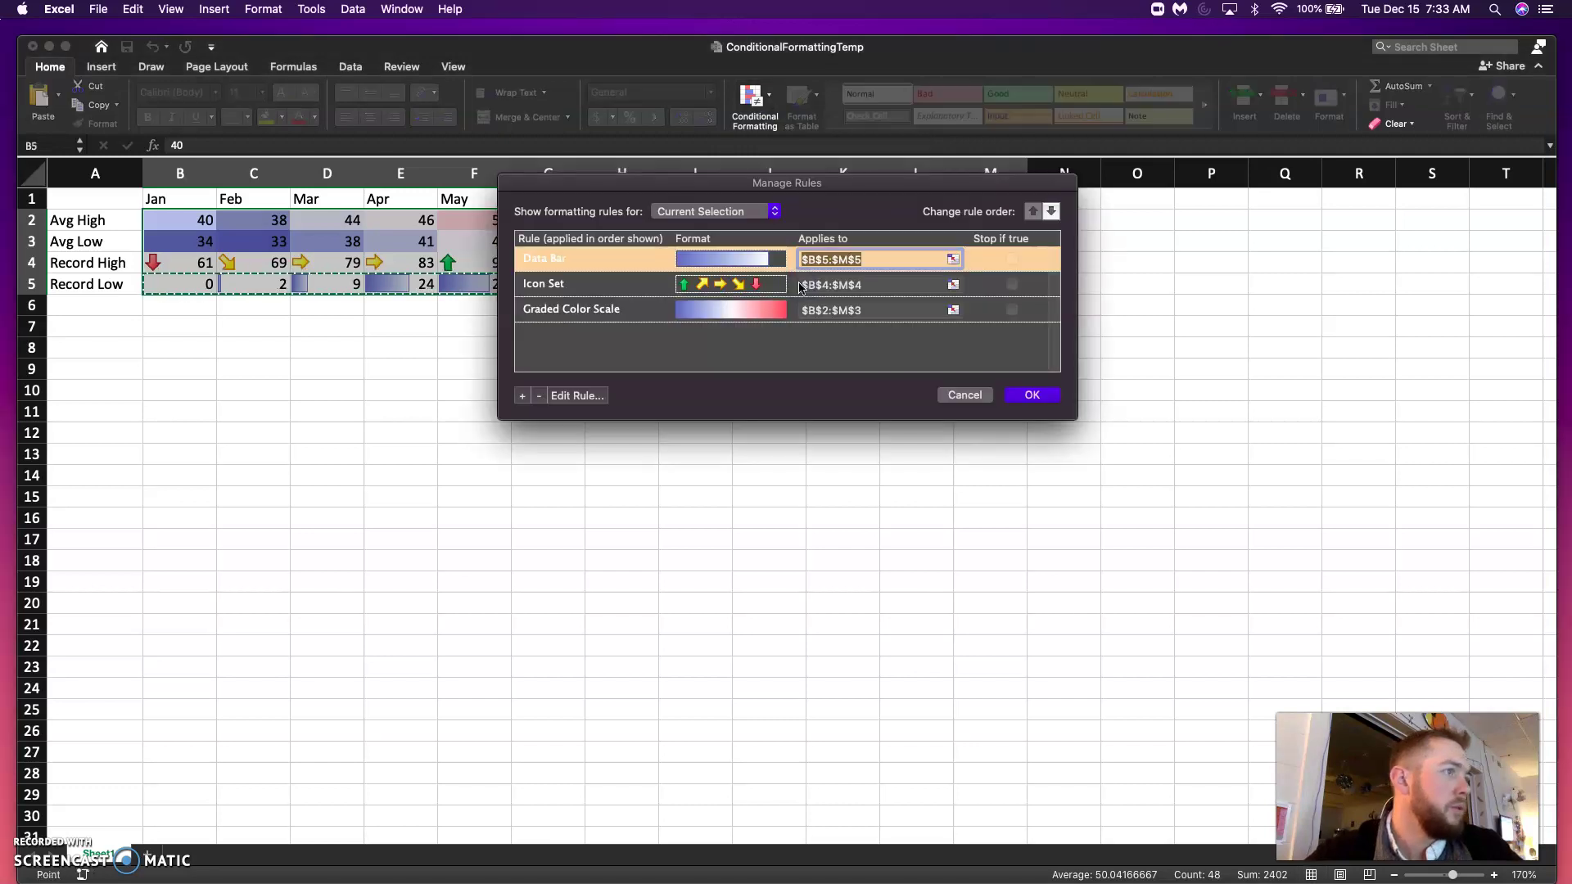
left_click(798, 285)
Compare the Icon Set, Color Scale and Data Bar rule ranges, then edit the Data Bar rule.
left_click(746, 288)
left_click(616, 308)
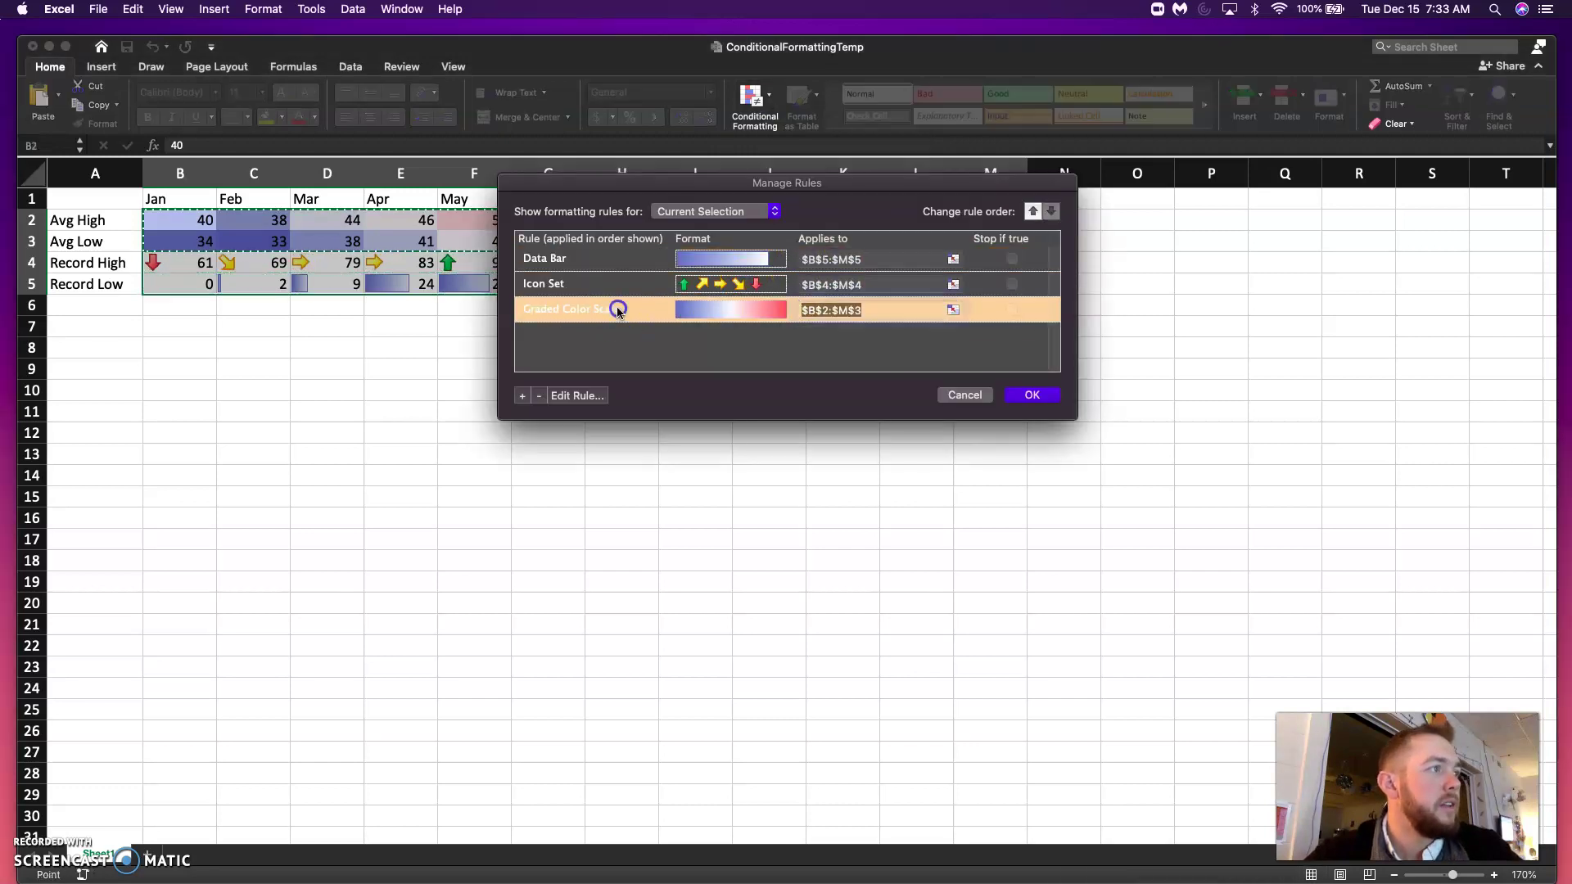
left_click(618, 286)
left_click(617, 260)
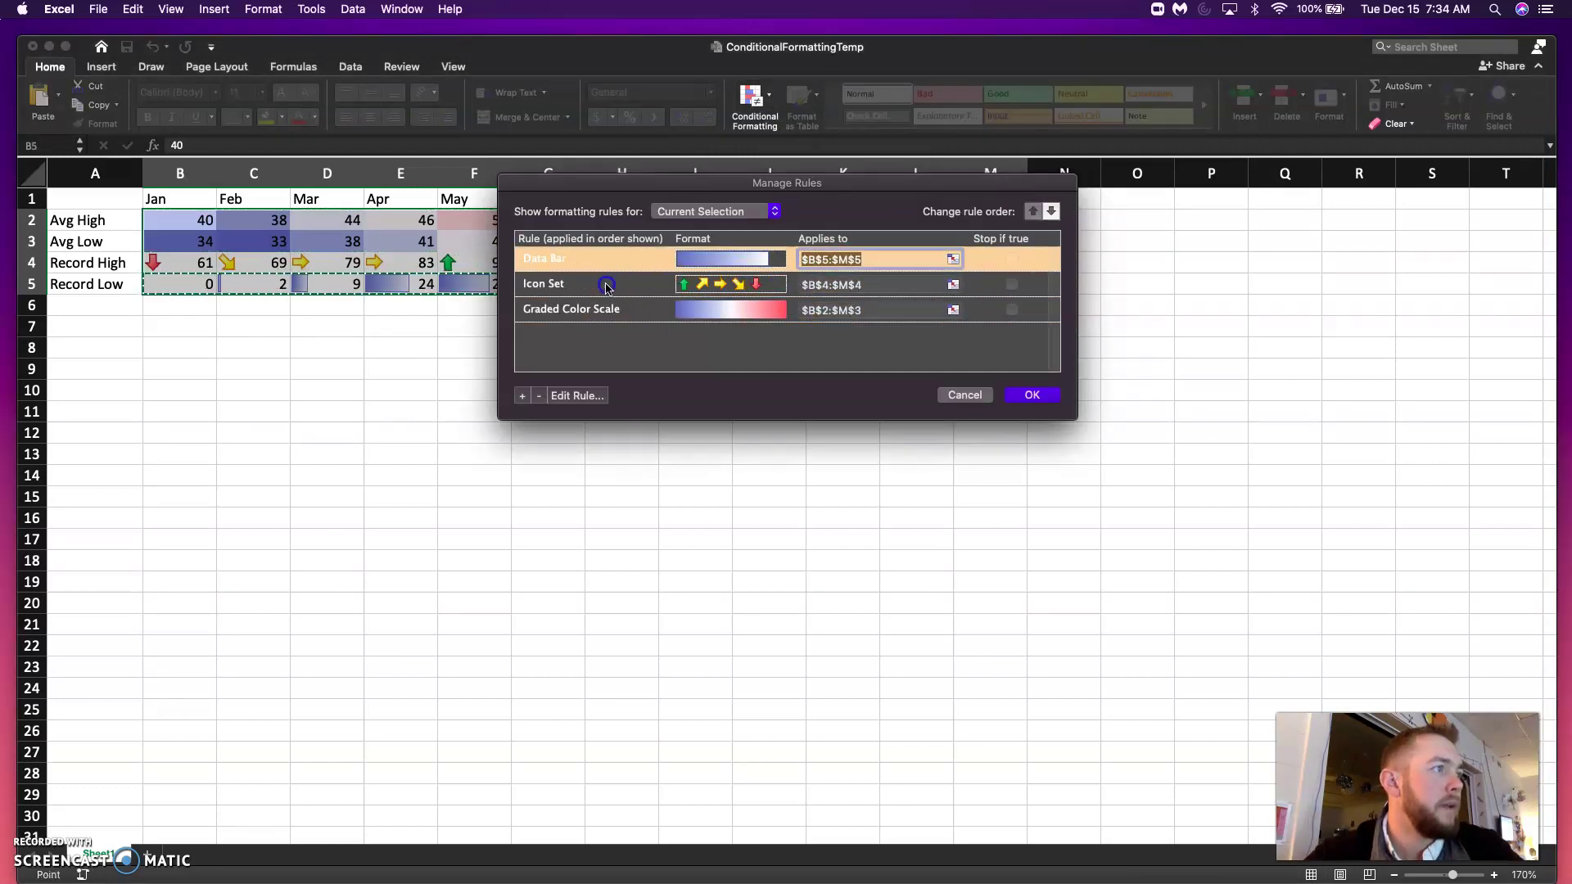
left_click(607, 285)
left_click(606, 308)
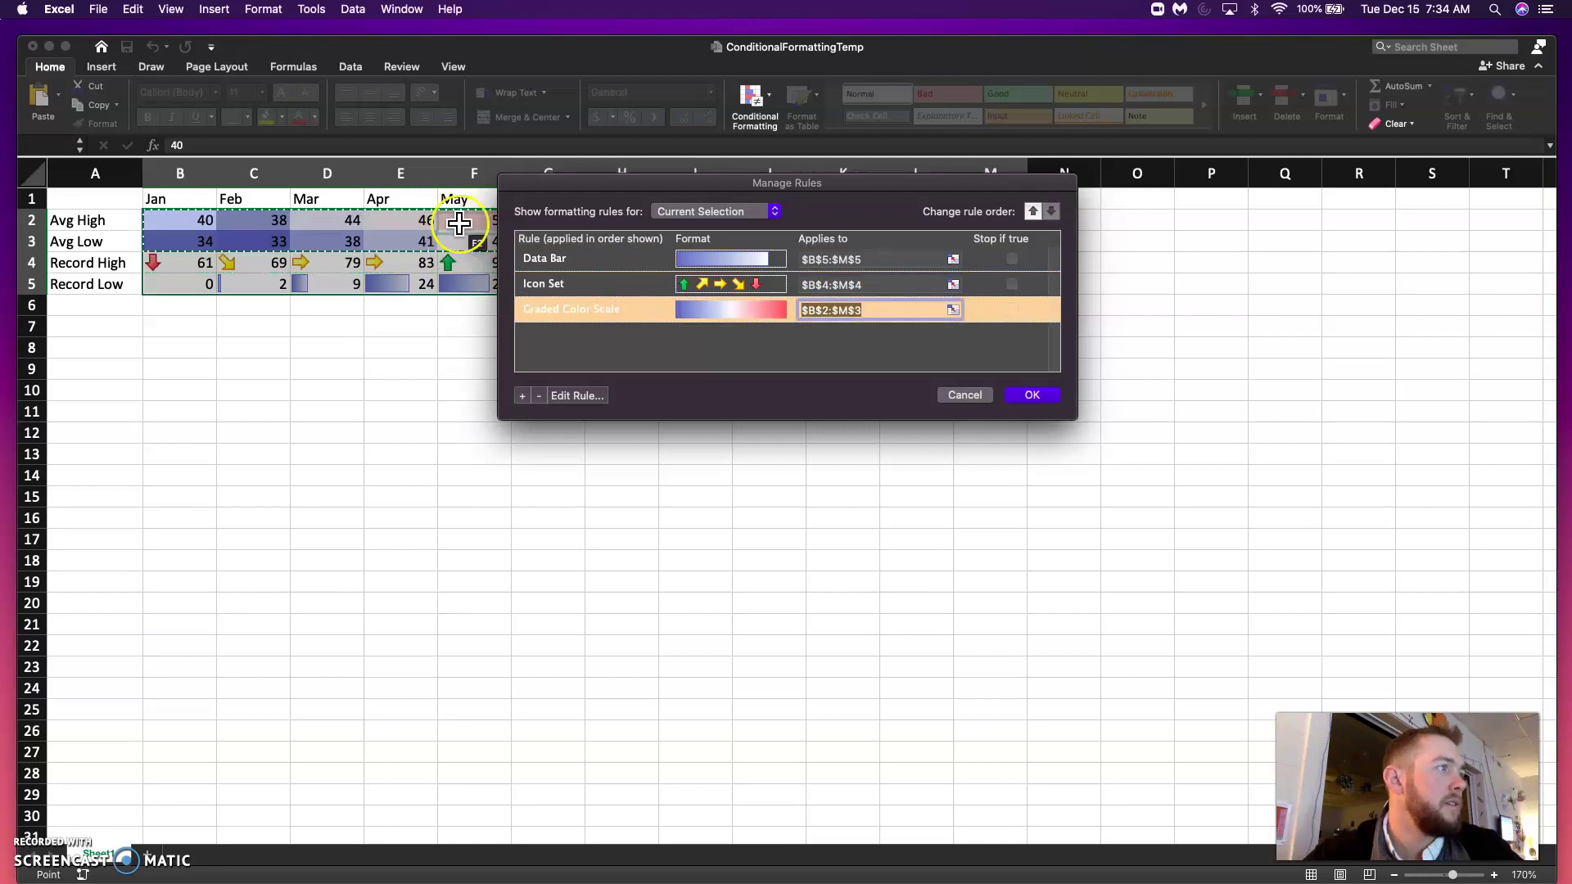
left_click(624, 261)
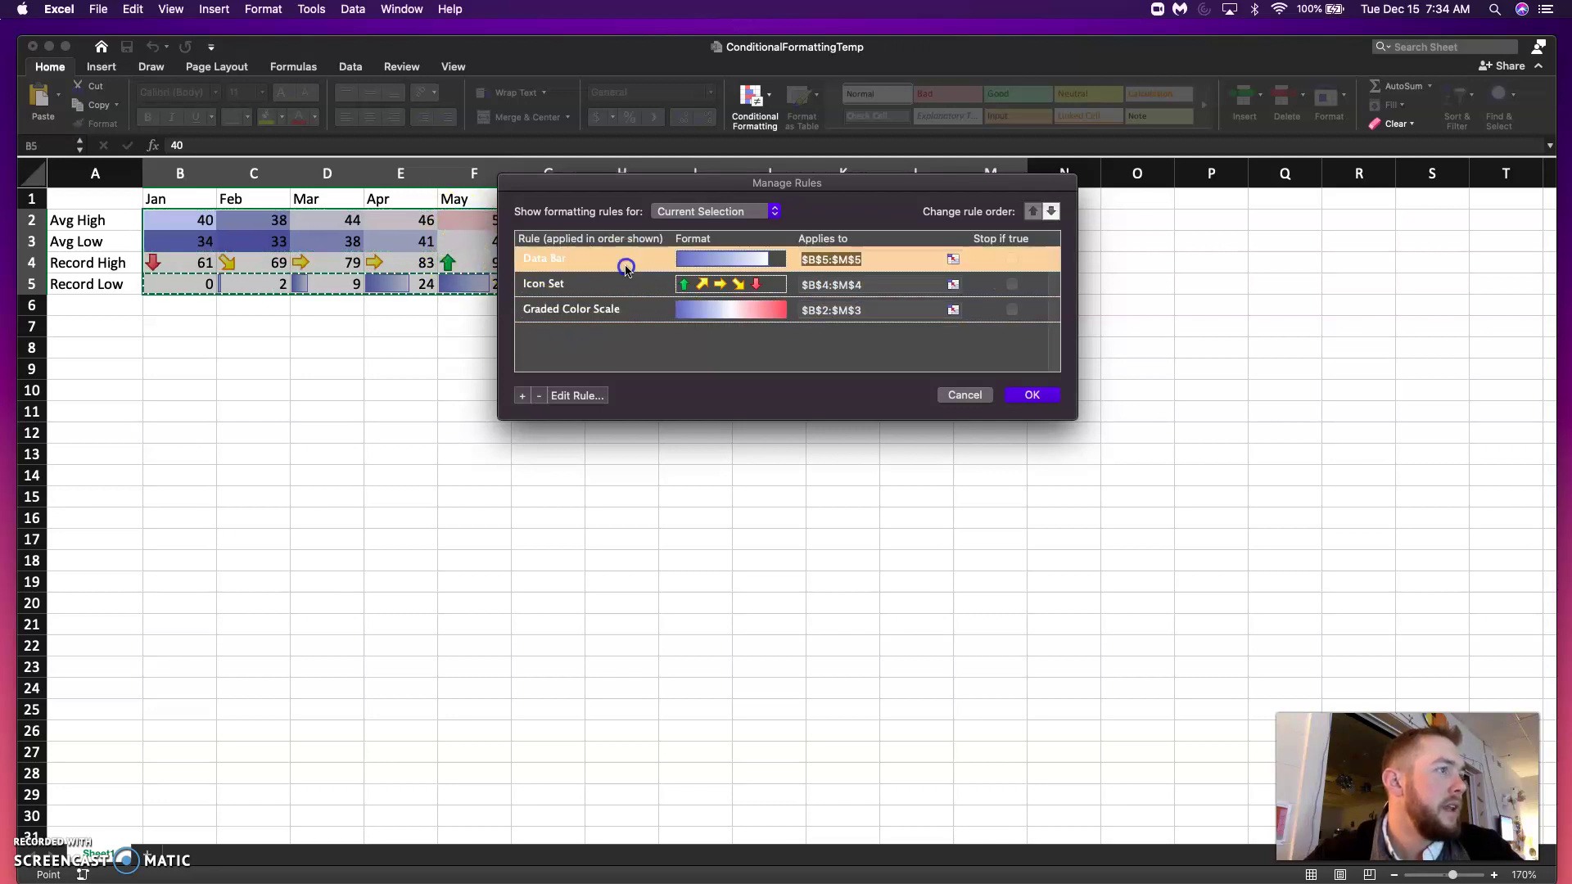
left_click(622, 279)
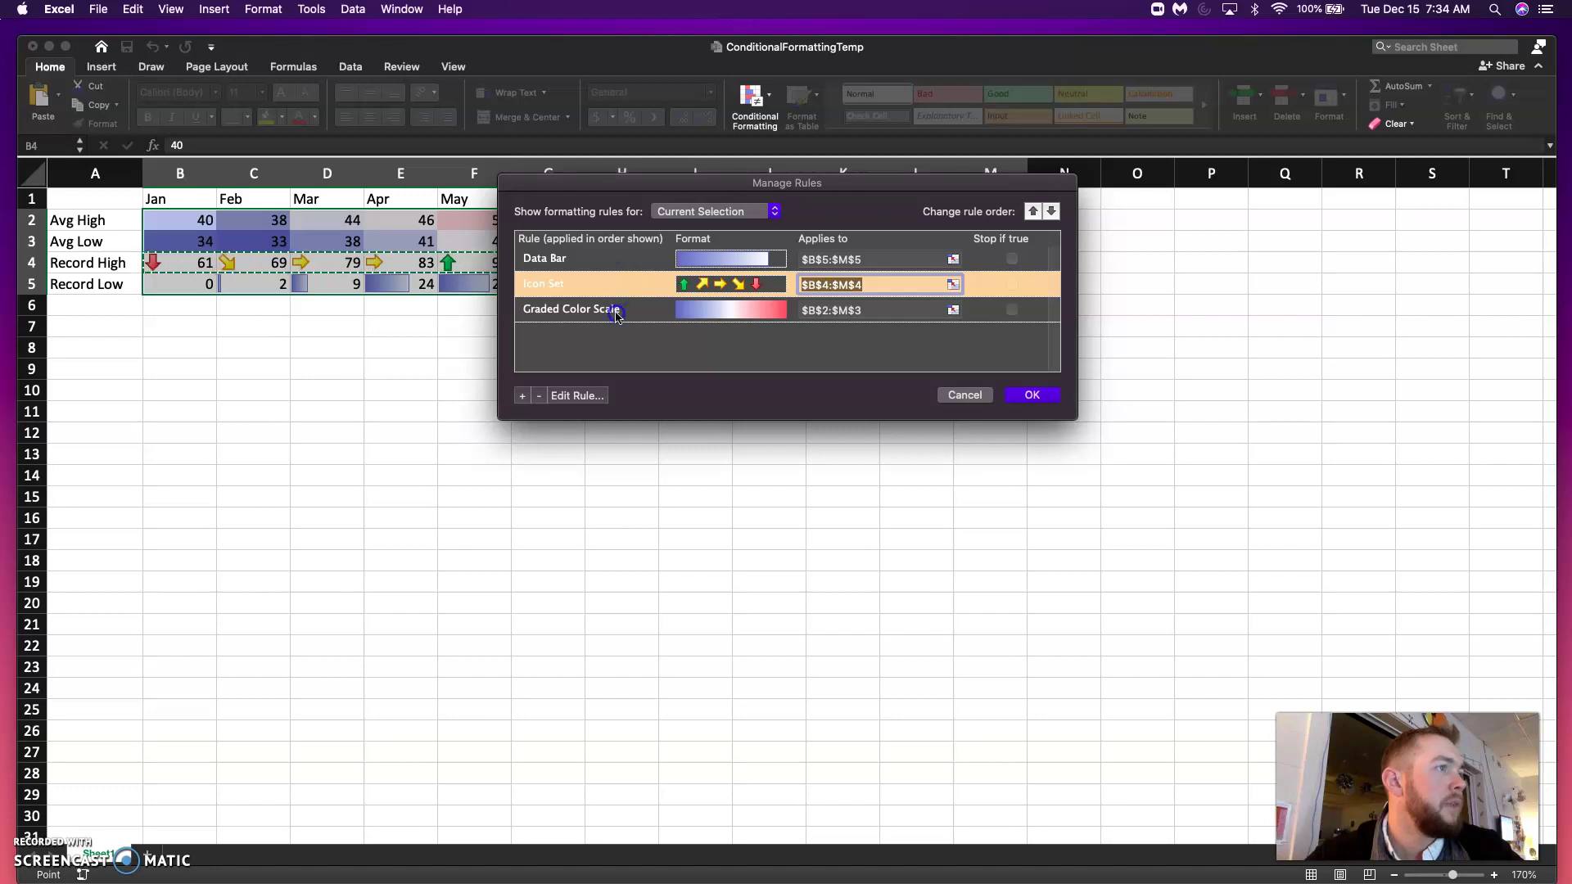
left_click(616, 313)
left_click(626, 254)
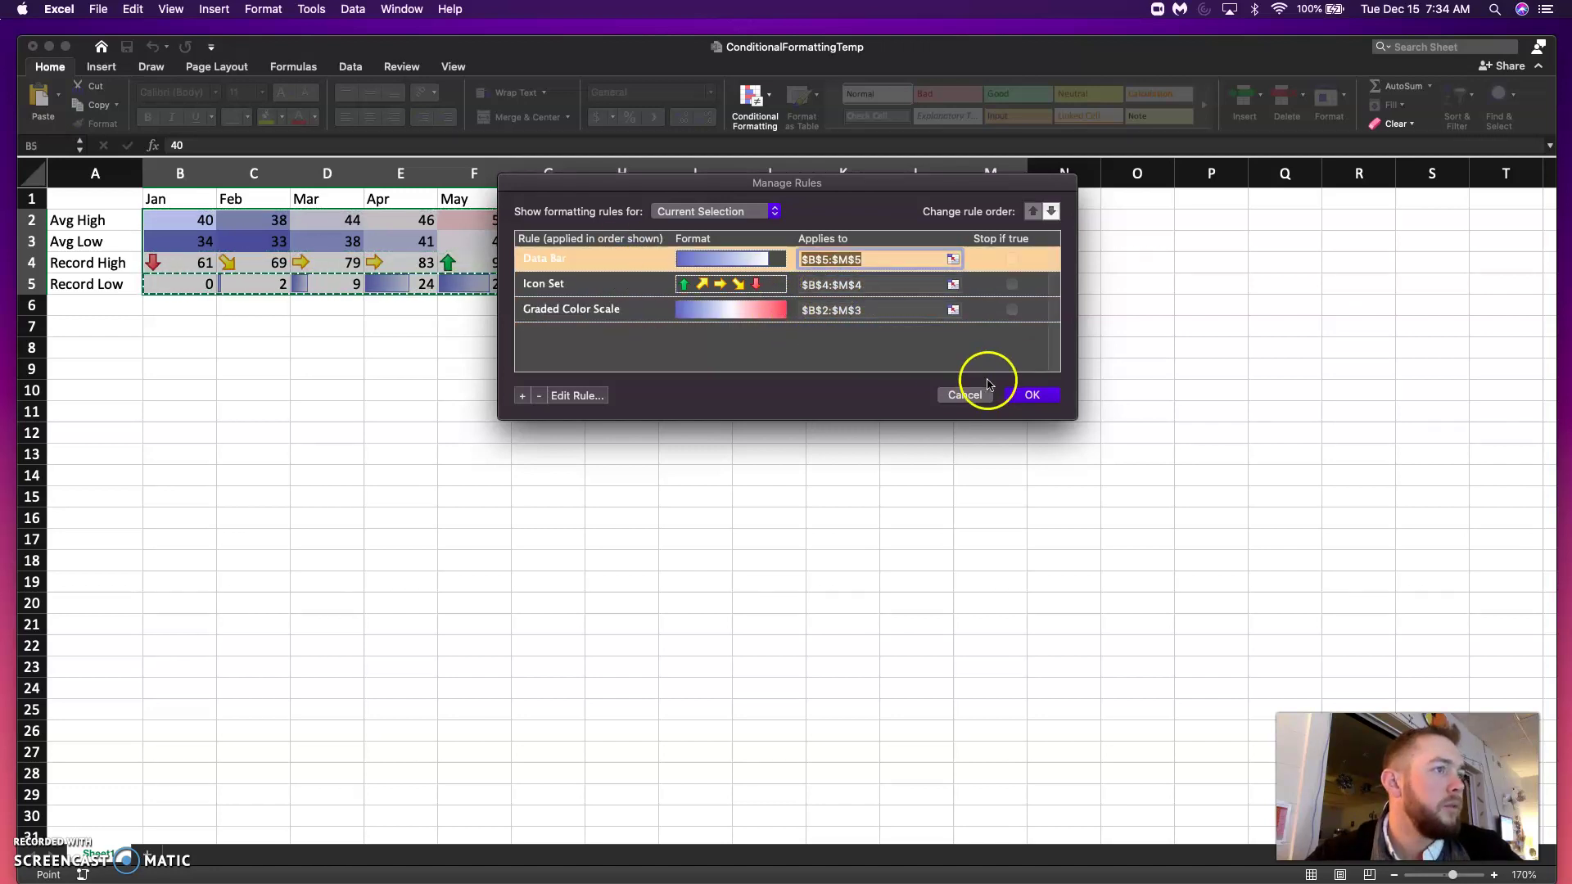
left_click(600, 399)
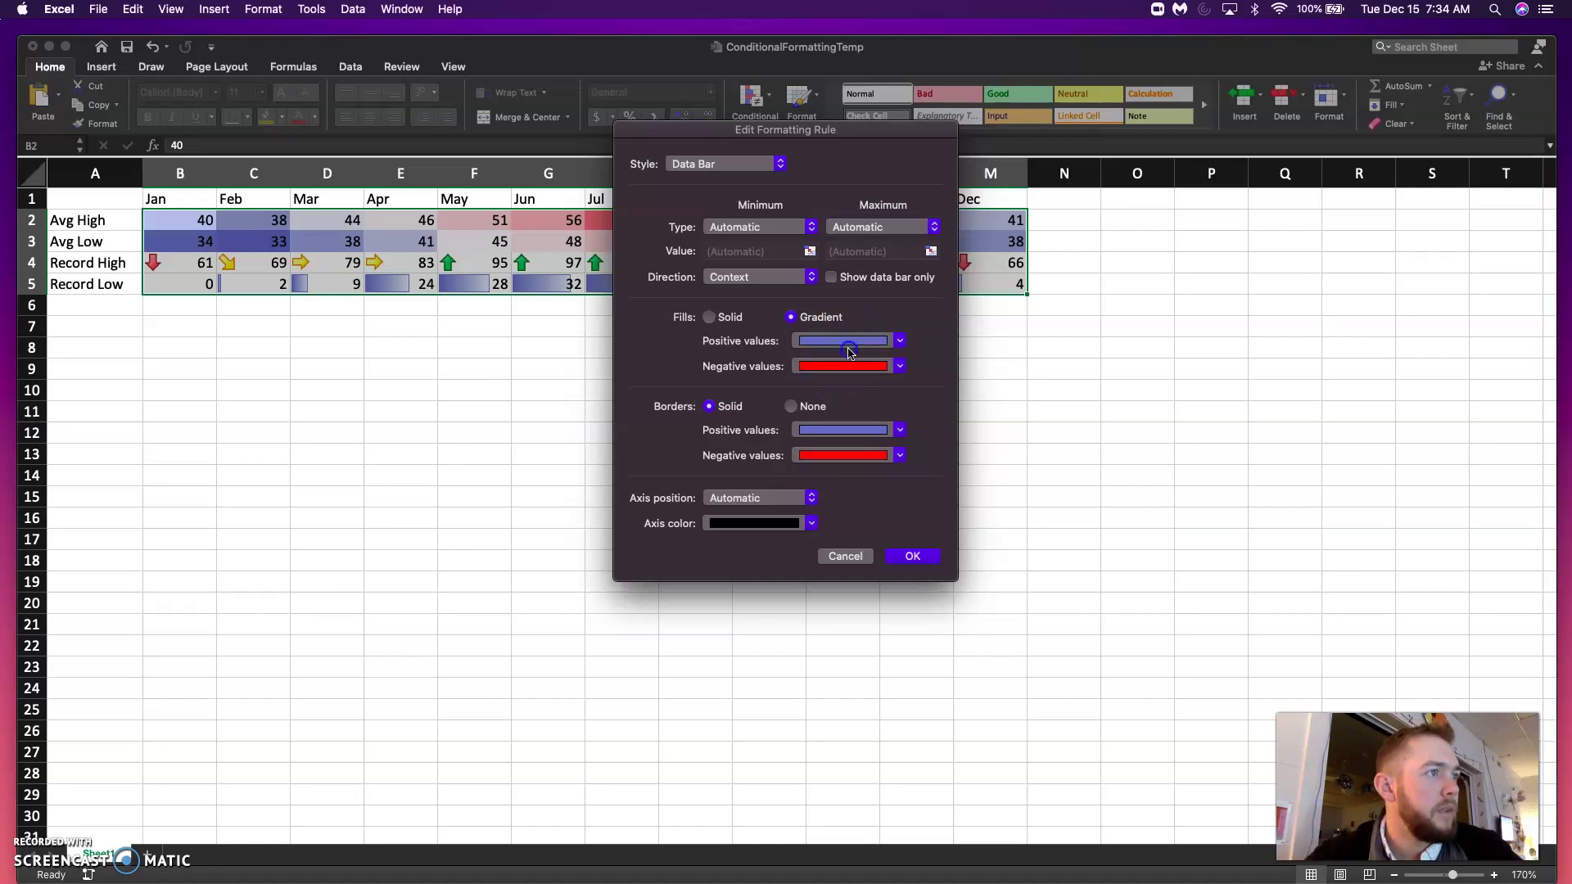
Change the Record Low data bar positive fill colour to green and apply the rule.
left_click(846, 342)
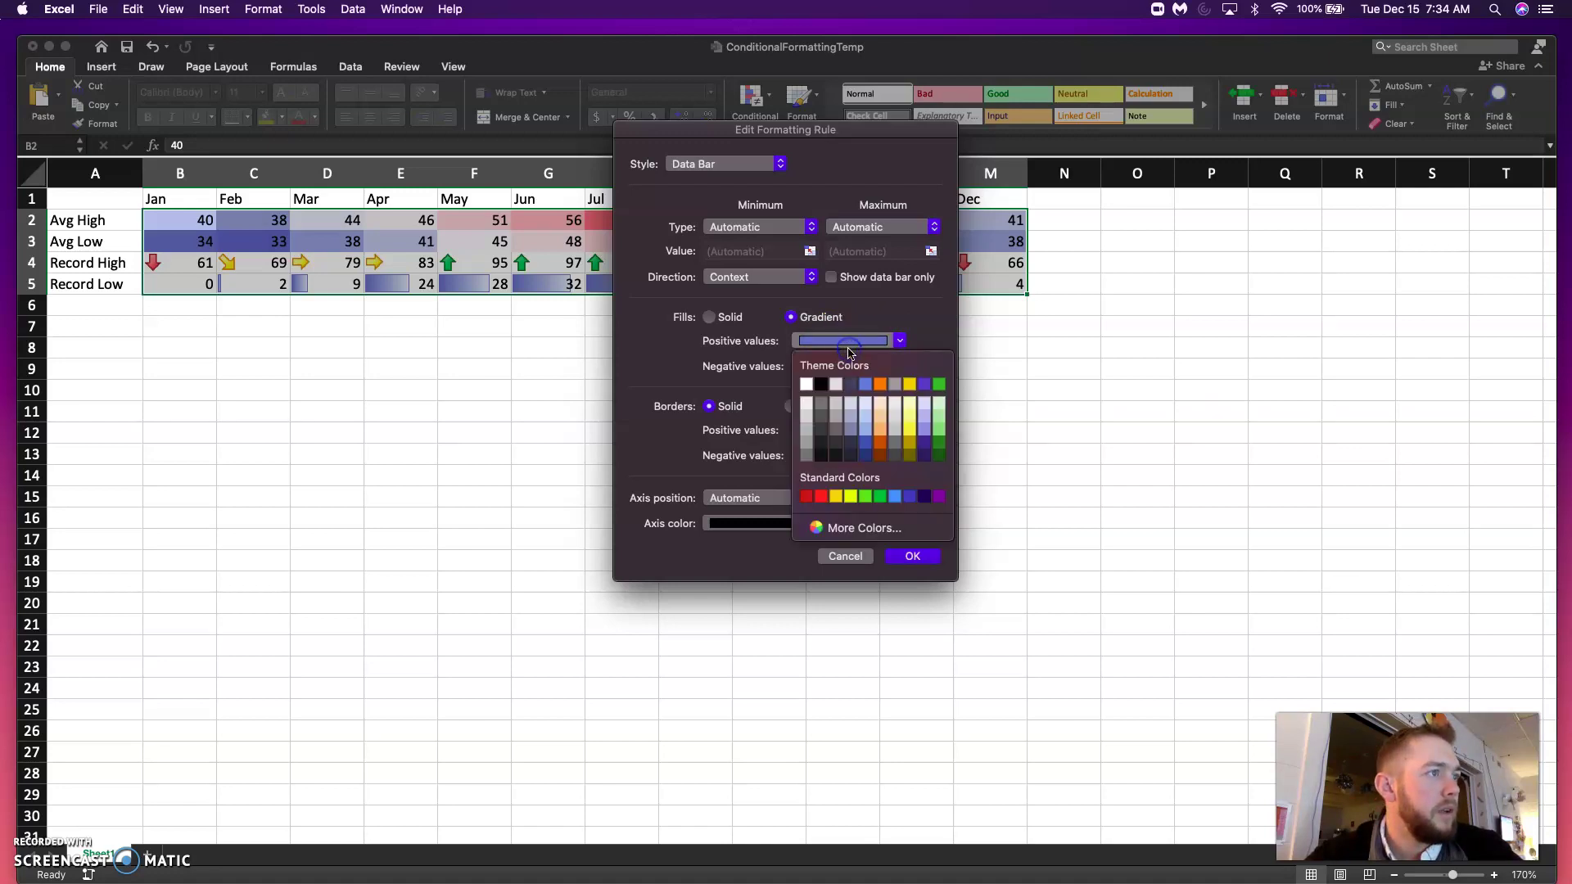
left_click(875, 497)
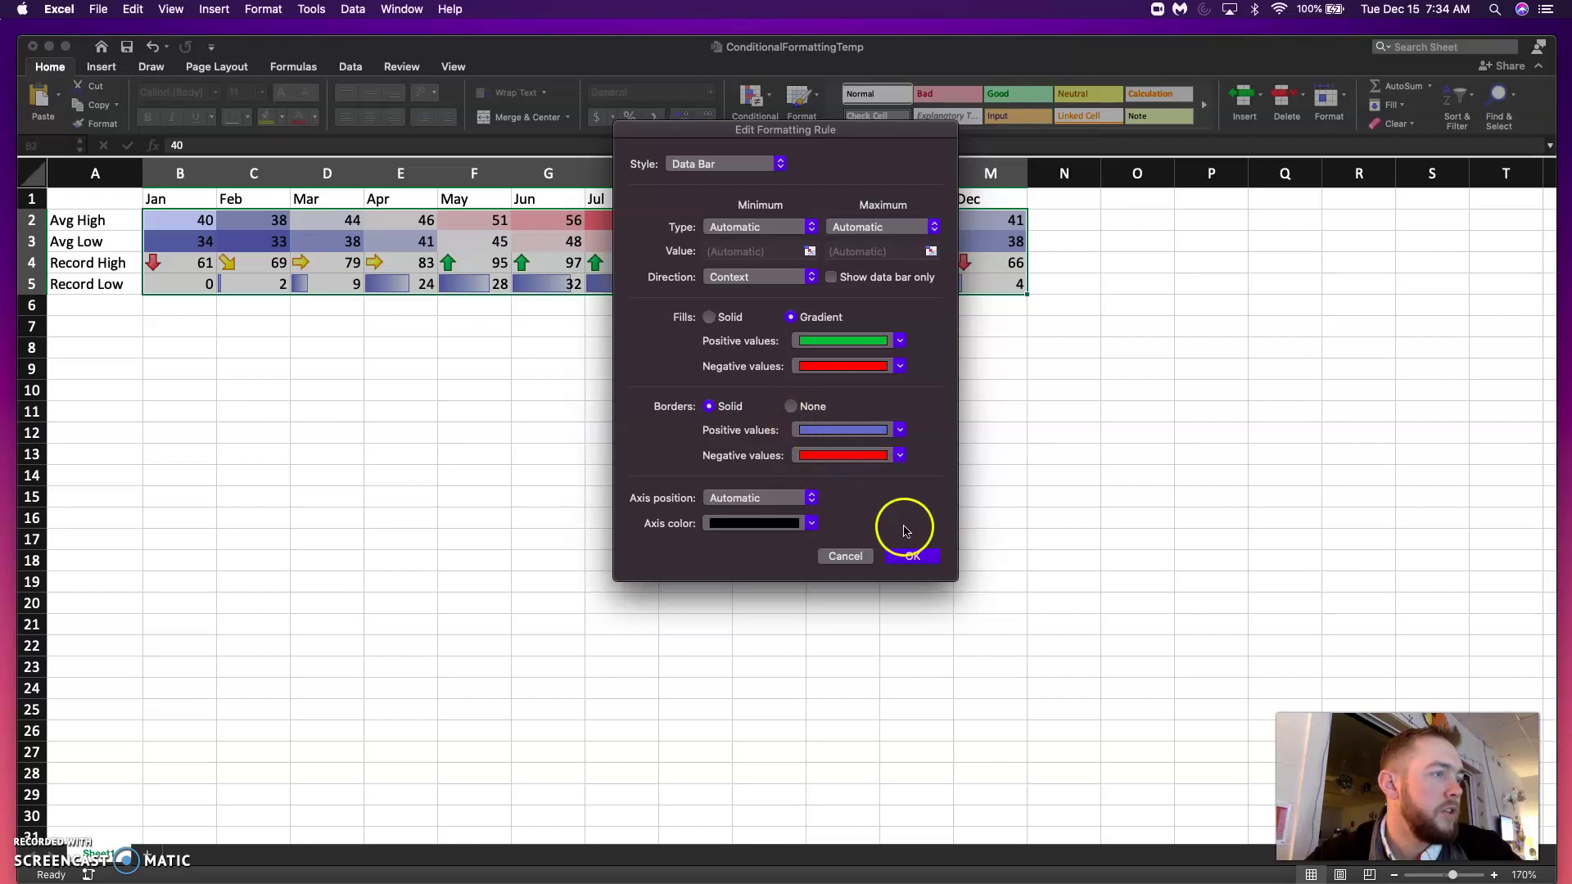
left_click(928, 561)
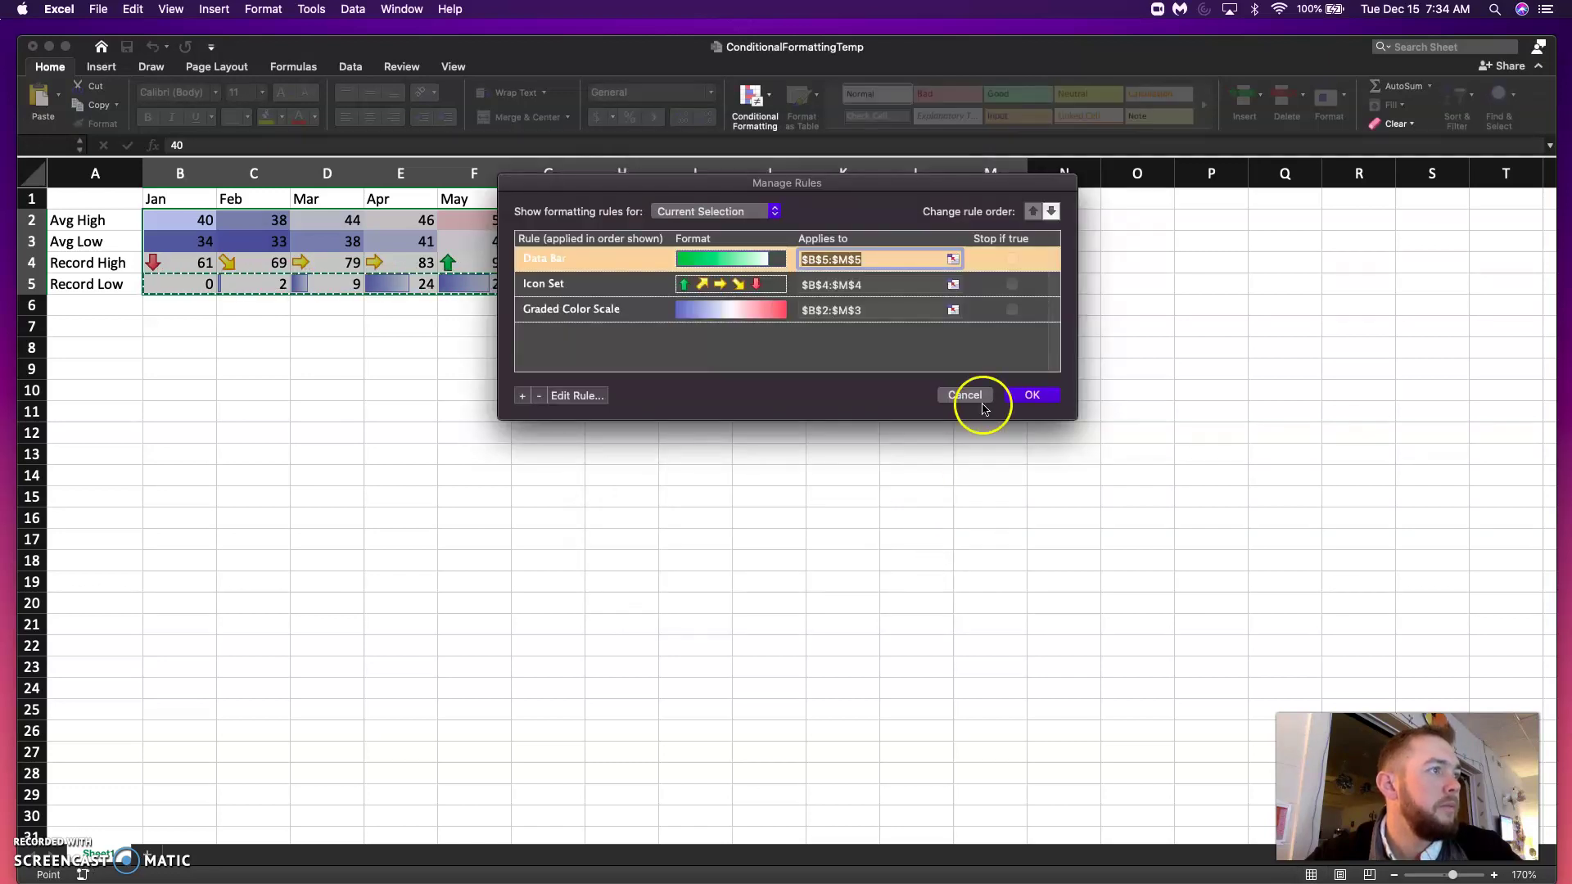
left_click(1028, 396)
left_click(1005, 383)
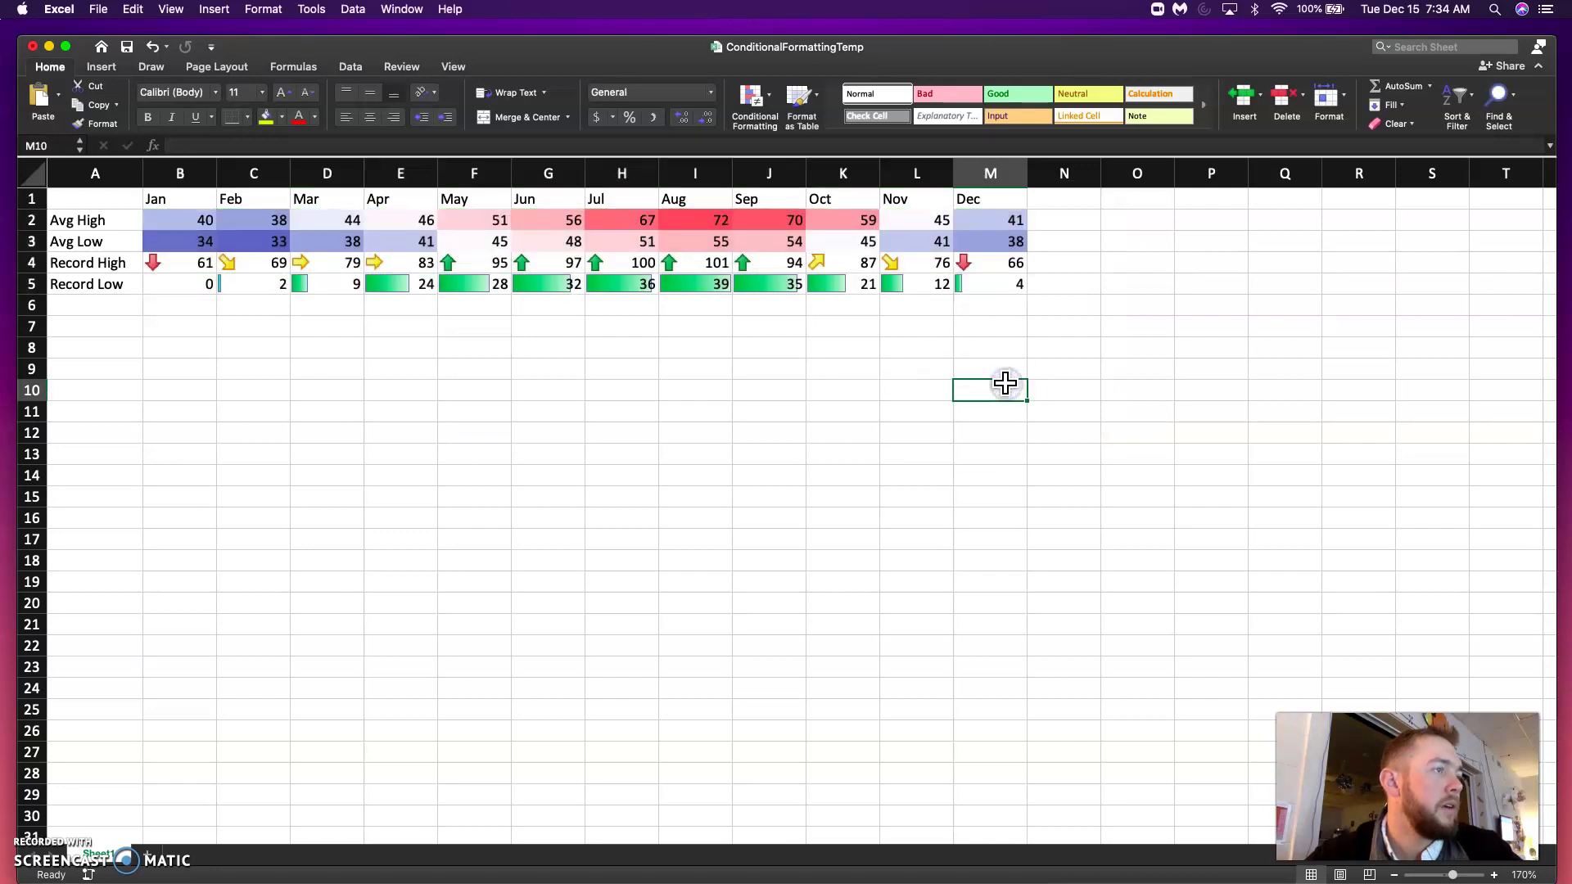
Select the average rows and open their graded colour scale rule for editing.
left_click_drag(184, 219, 1007, 239)
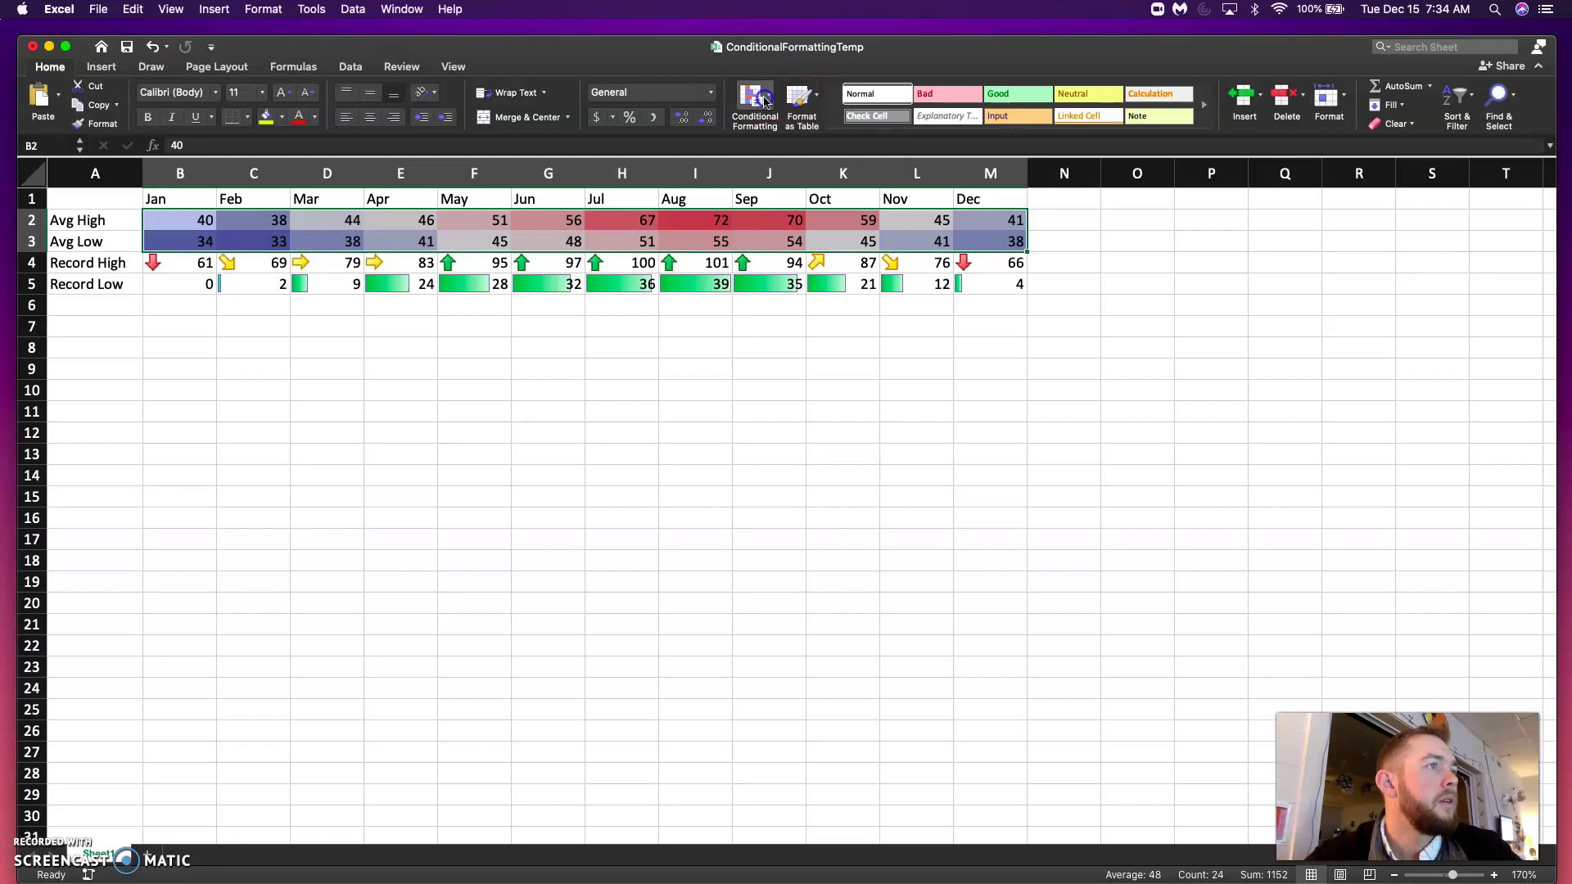
left_click(751, 98)
left_click(798, 281)
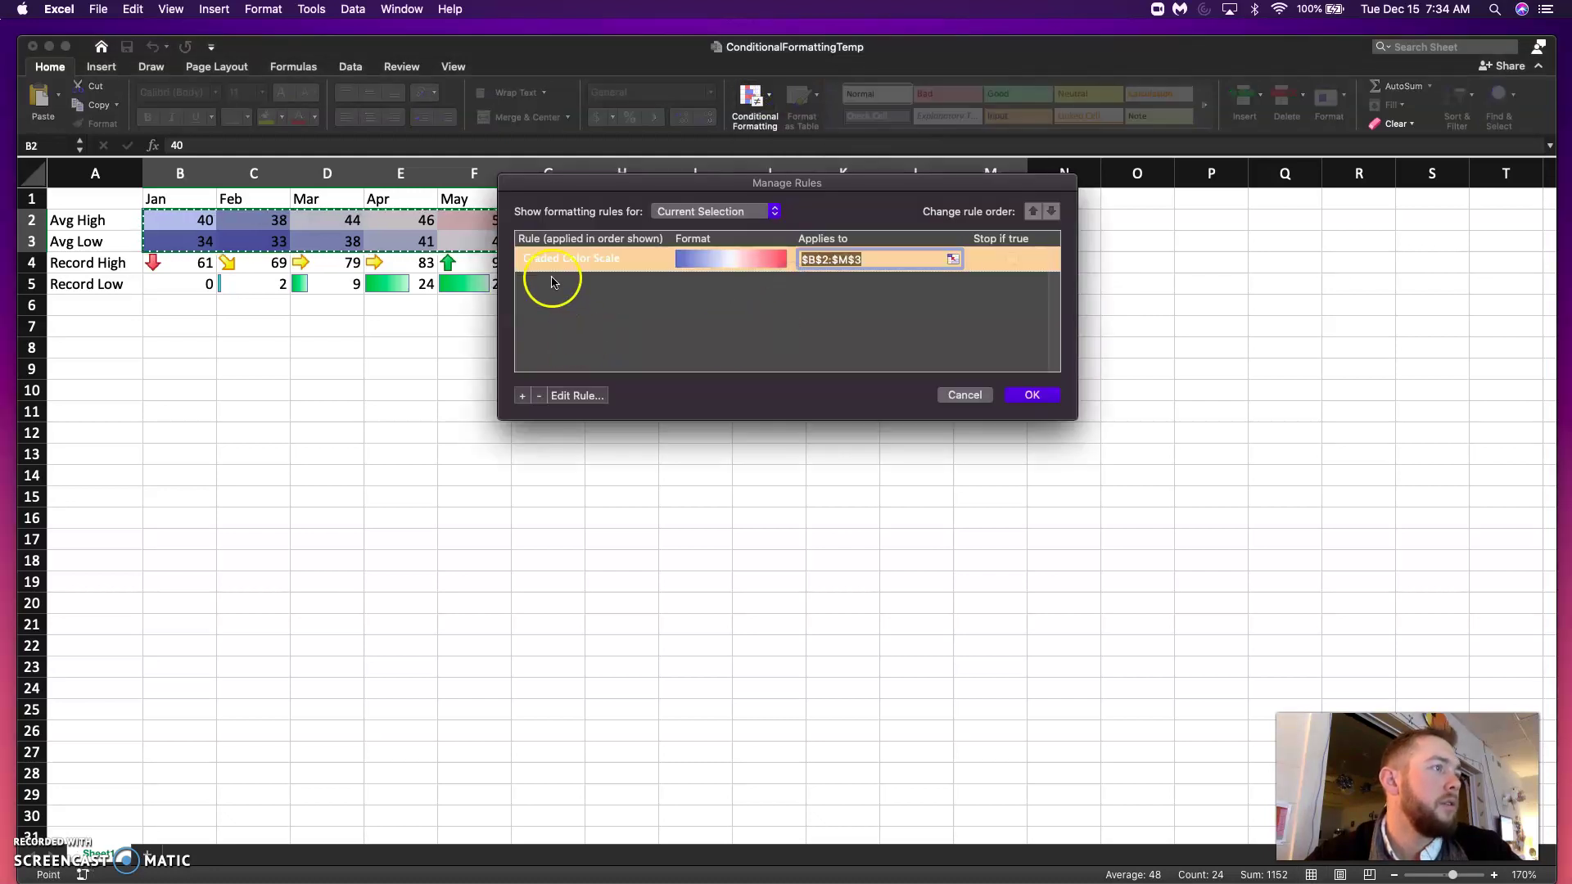
left_click(562, 395)
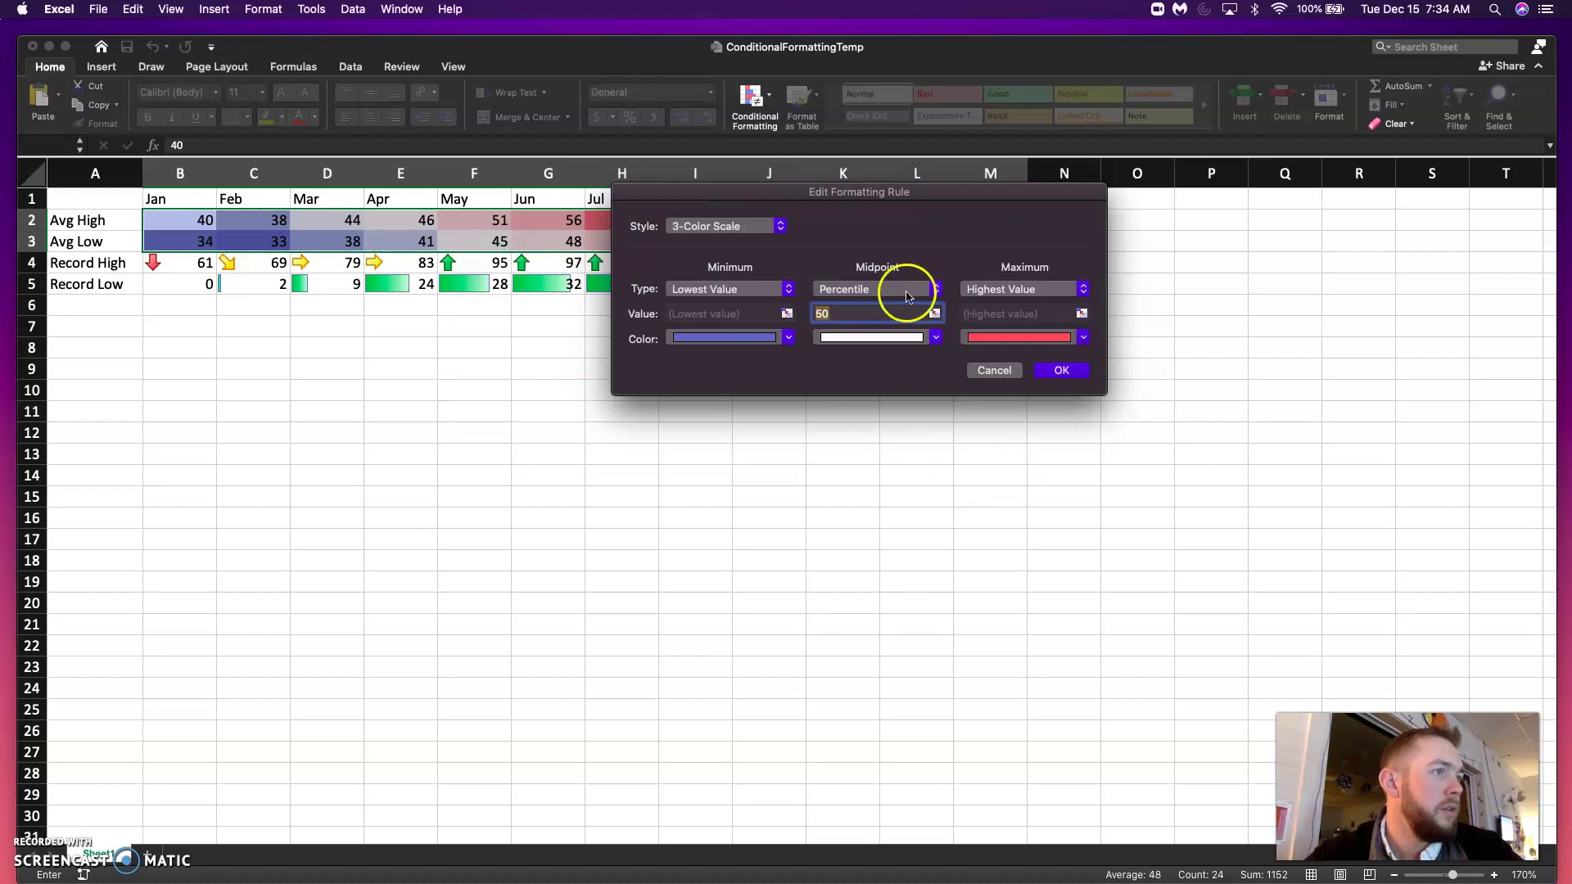
Set the colour scale minimum and maximum to Number types, 0 and 100.
left_click(786, 339)
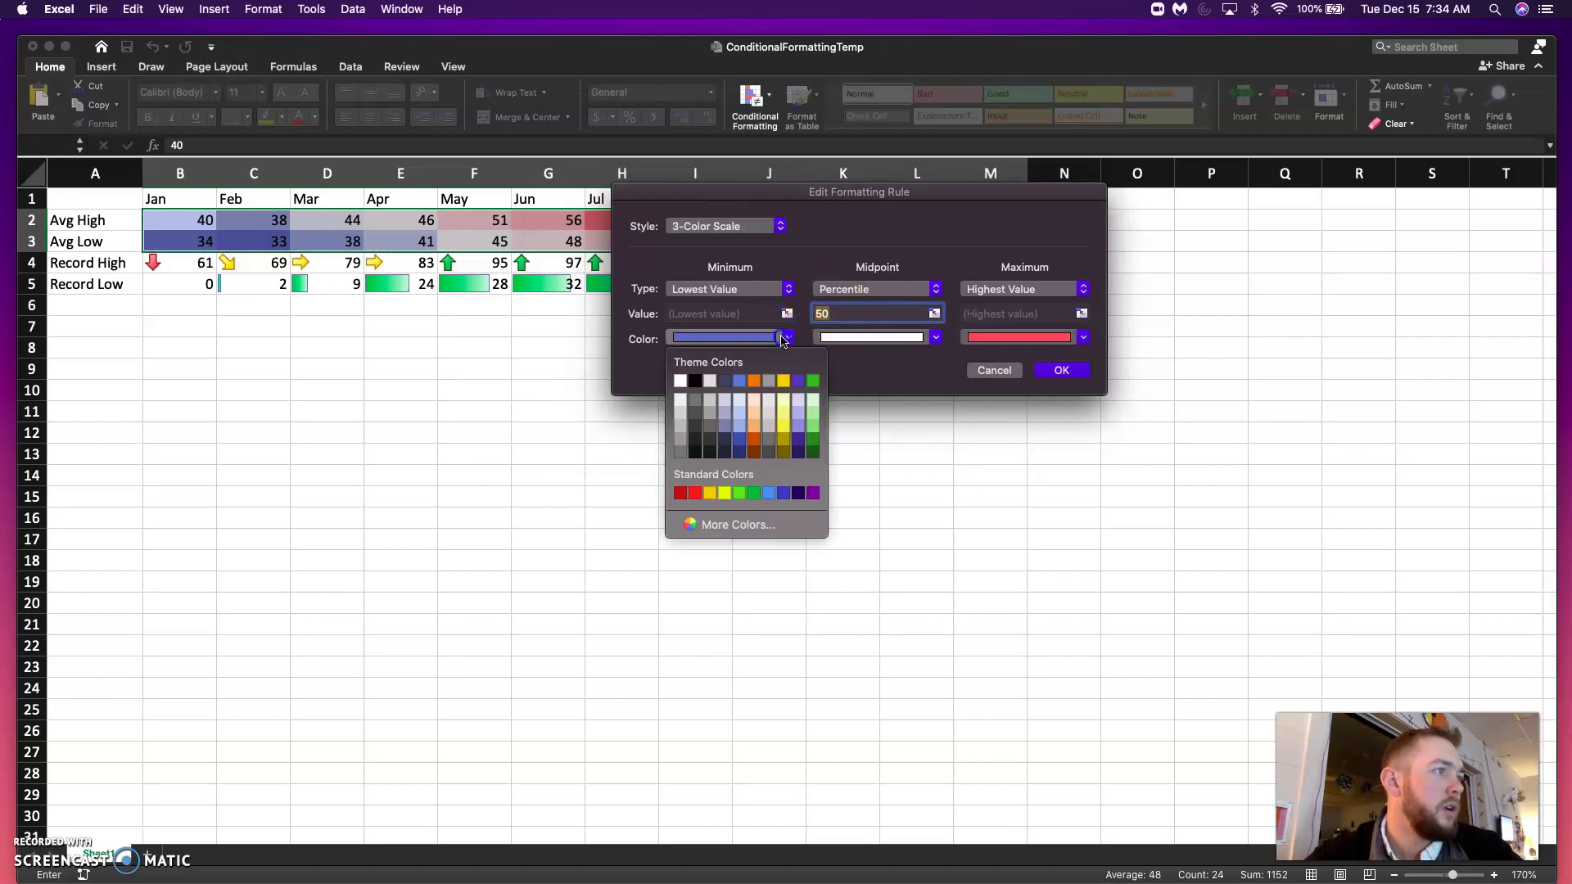
left_click(785, 338)
left_click(780, 294)
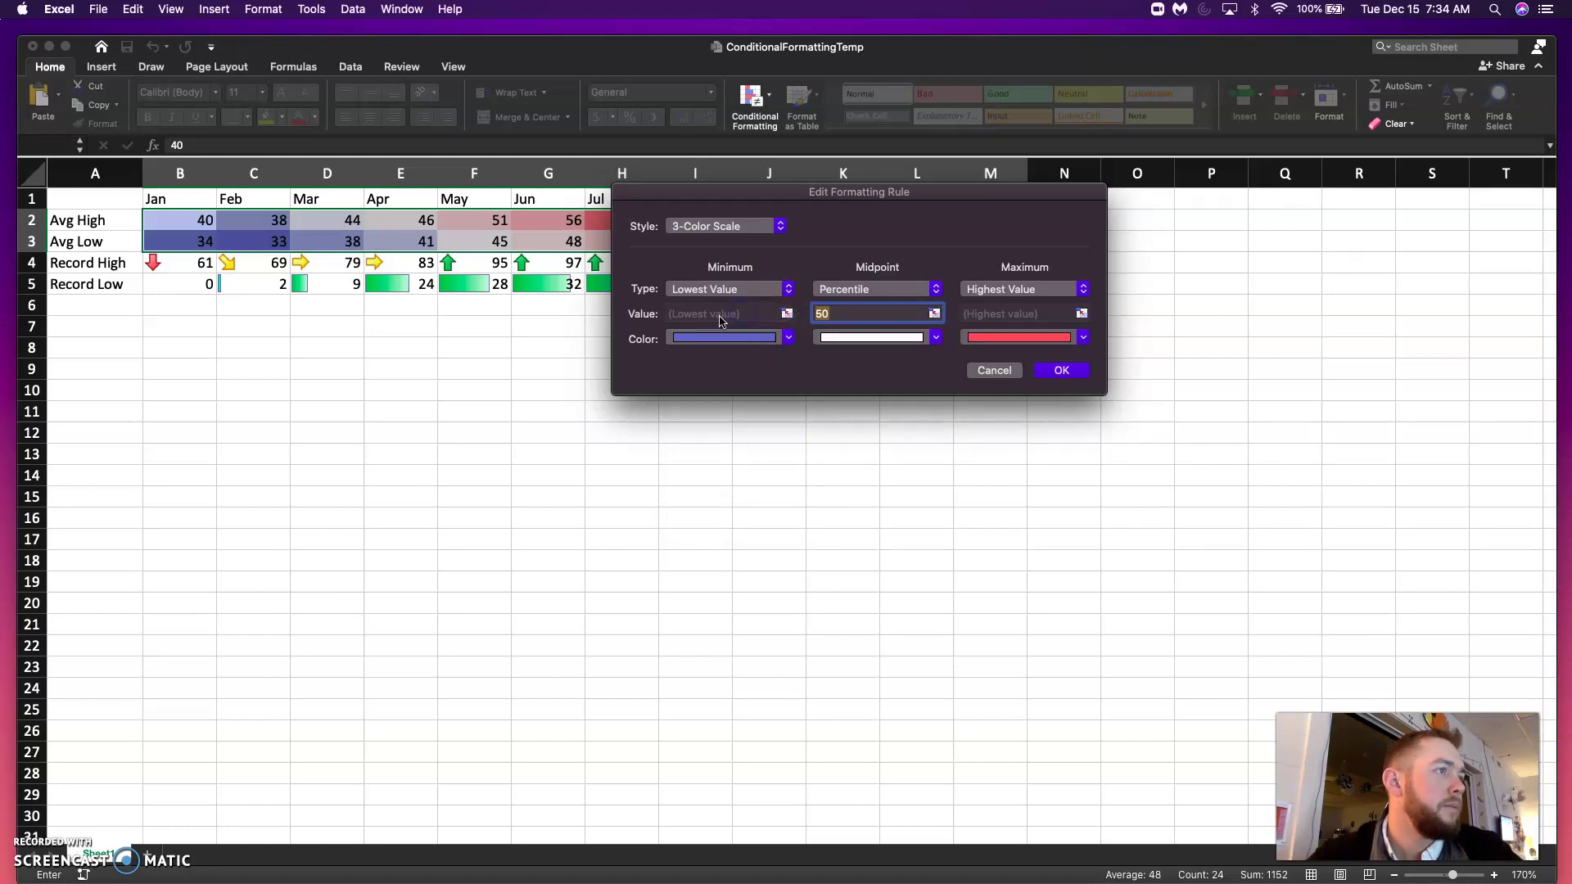
left_click(755, 290)
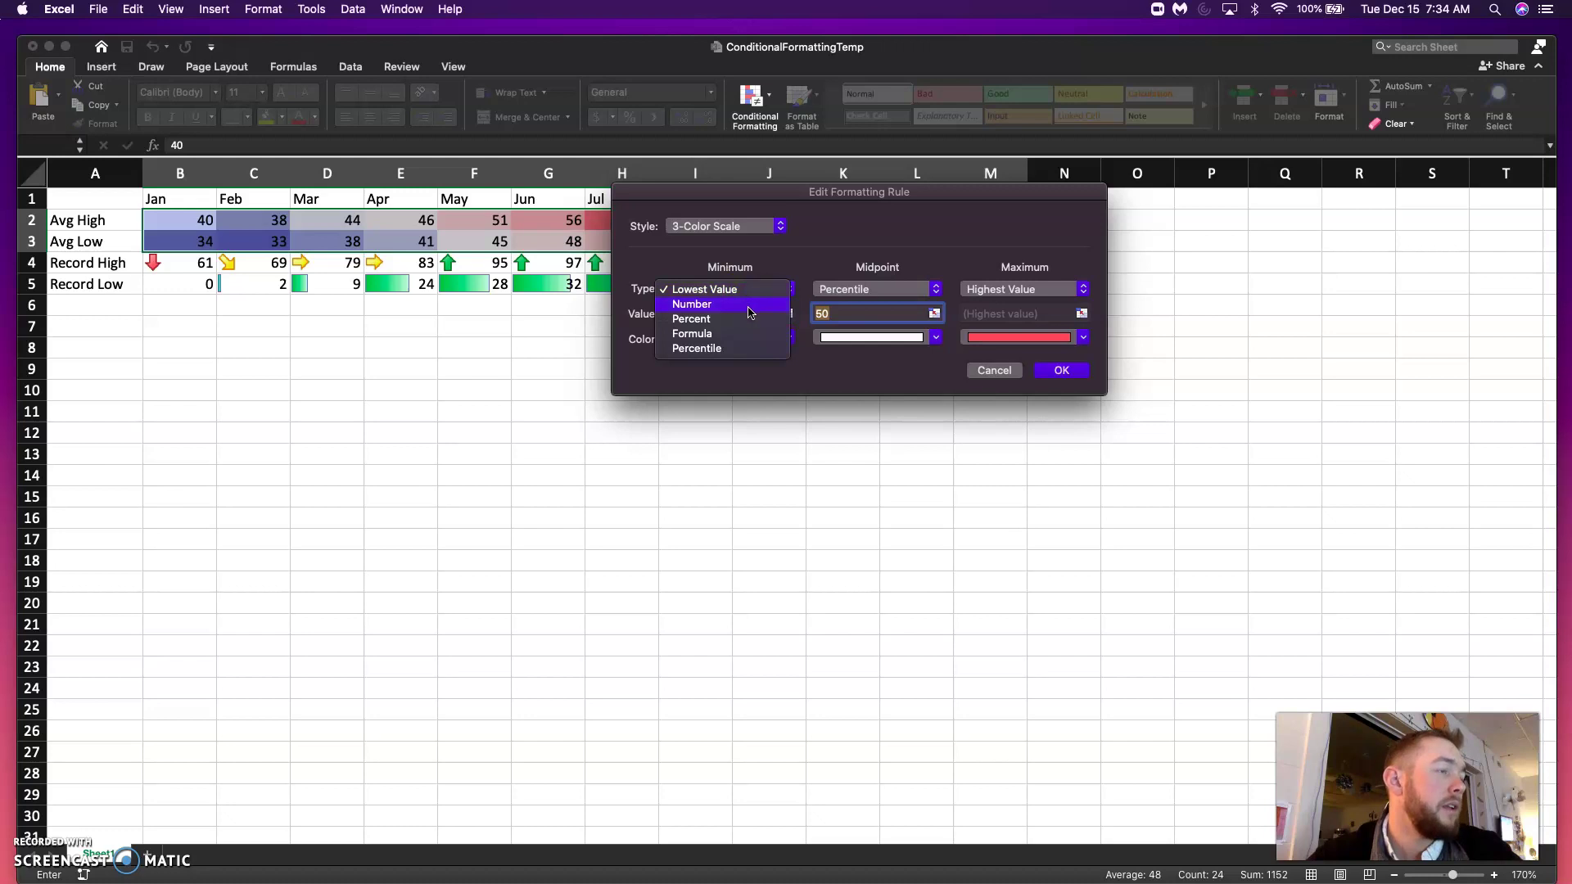
left_click(750, 305)
left_click(1023, 293)
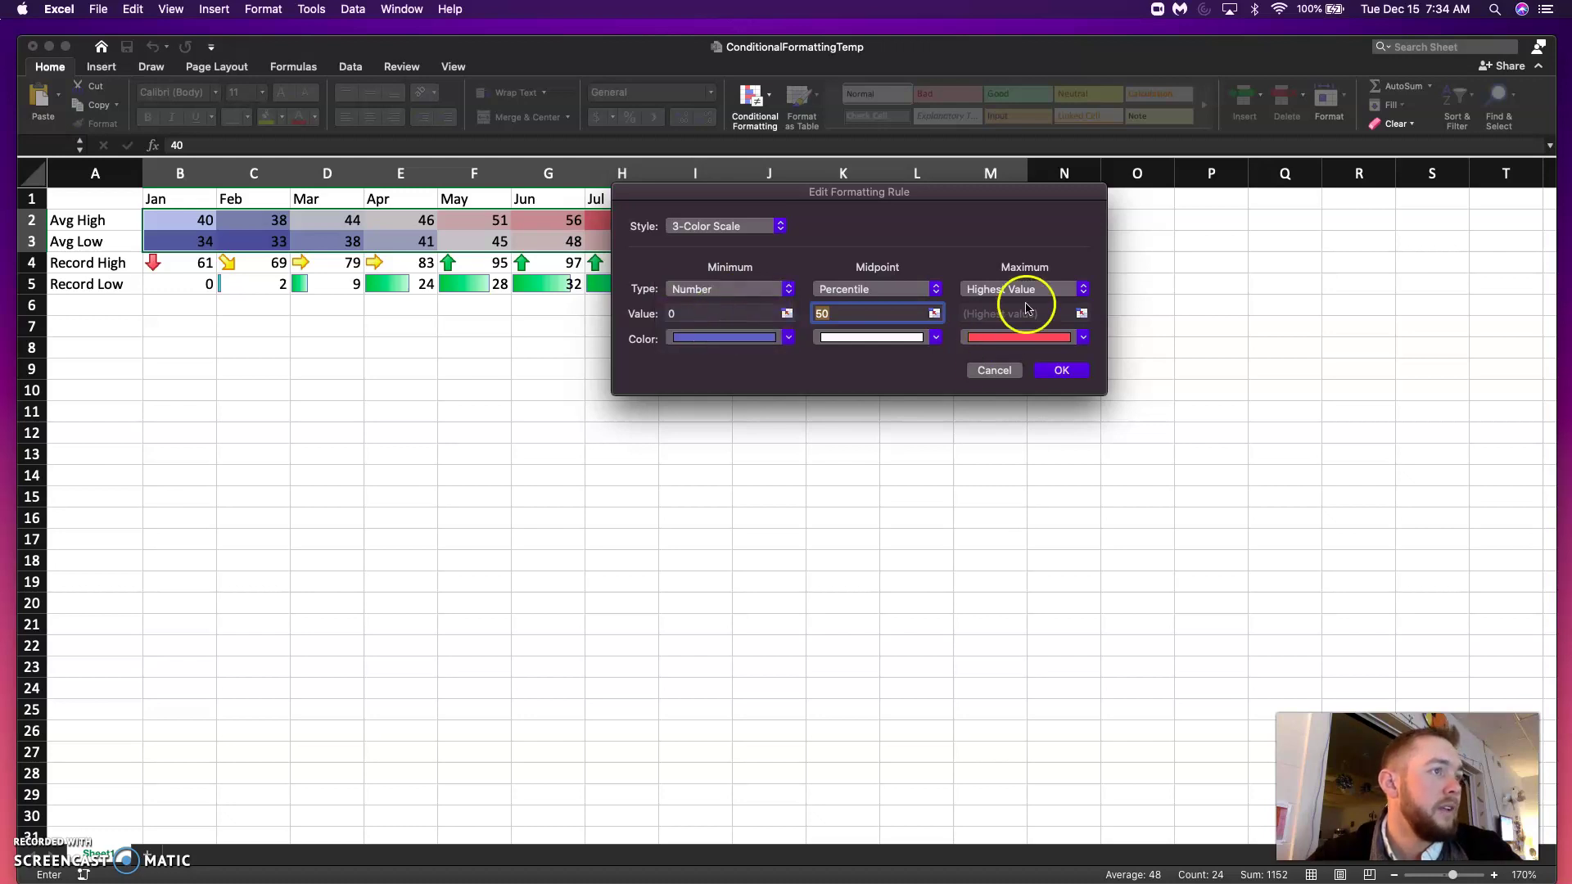
left_click(1028, 304)
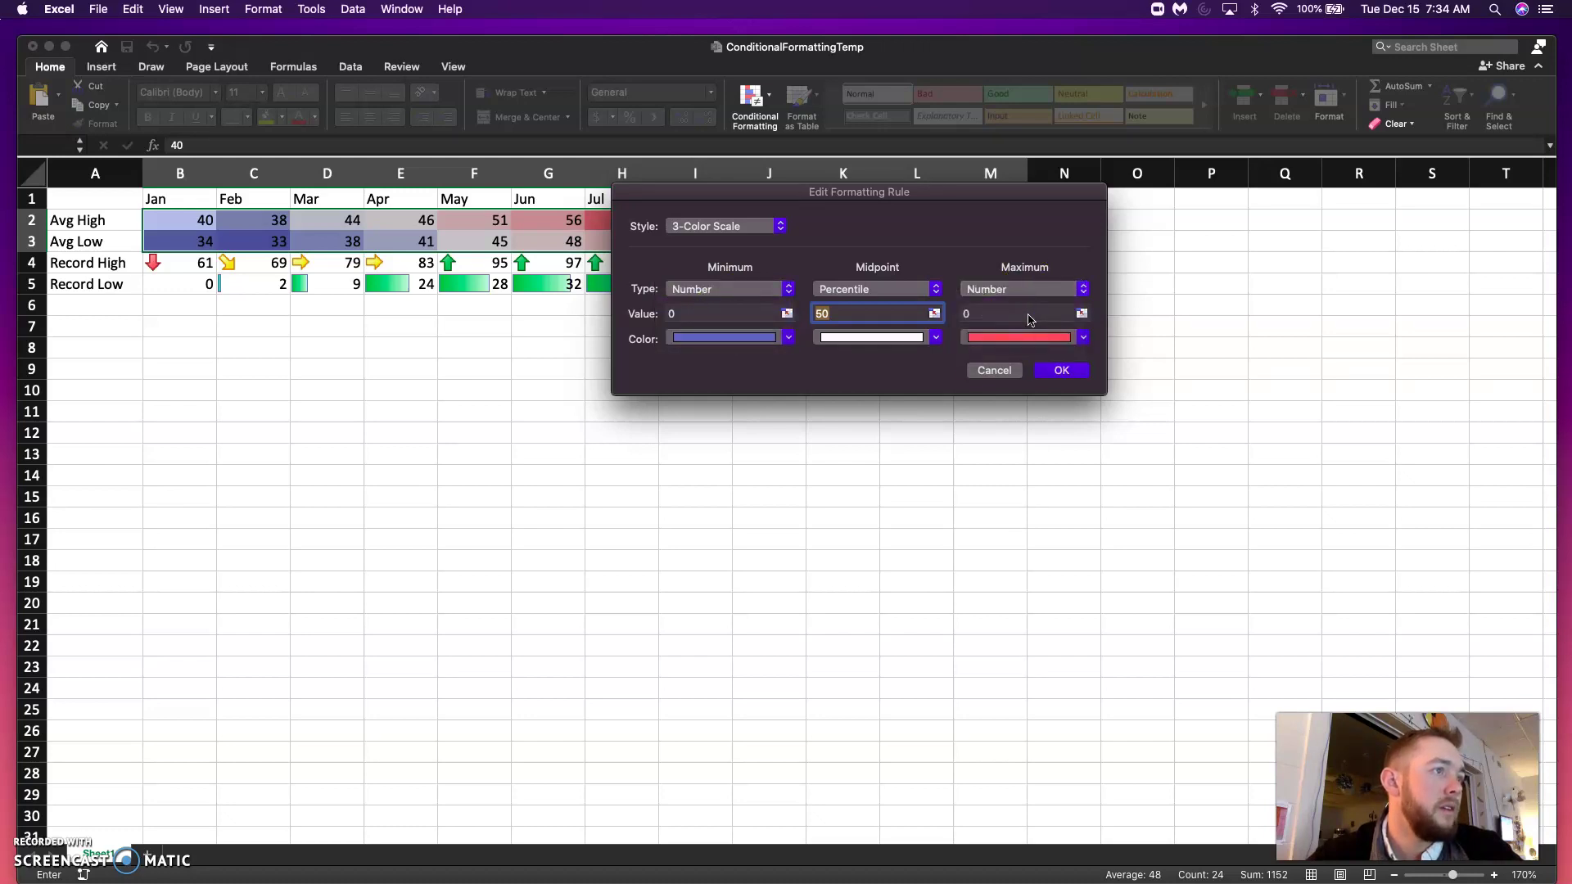
left_click(1029, 314)
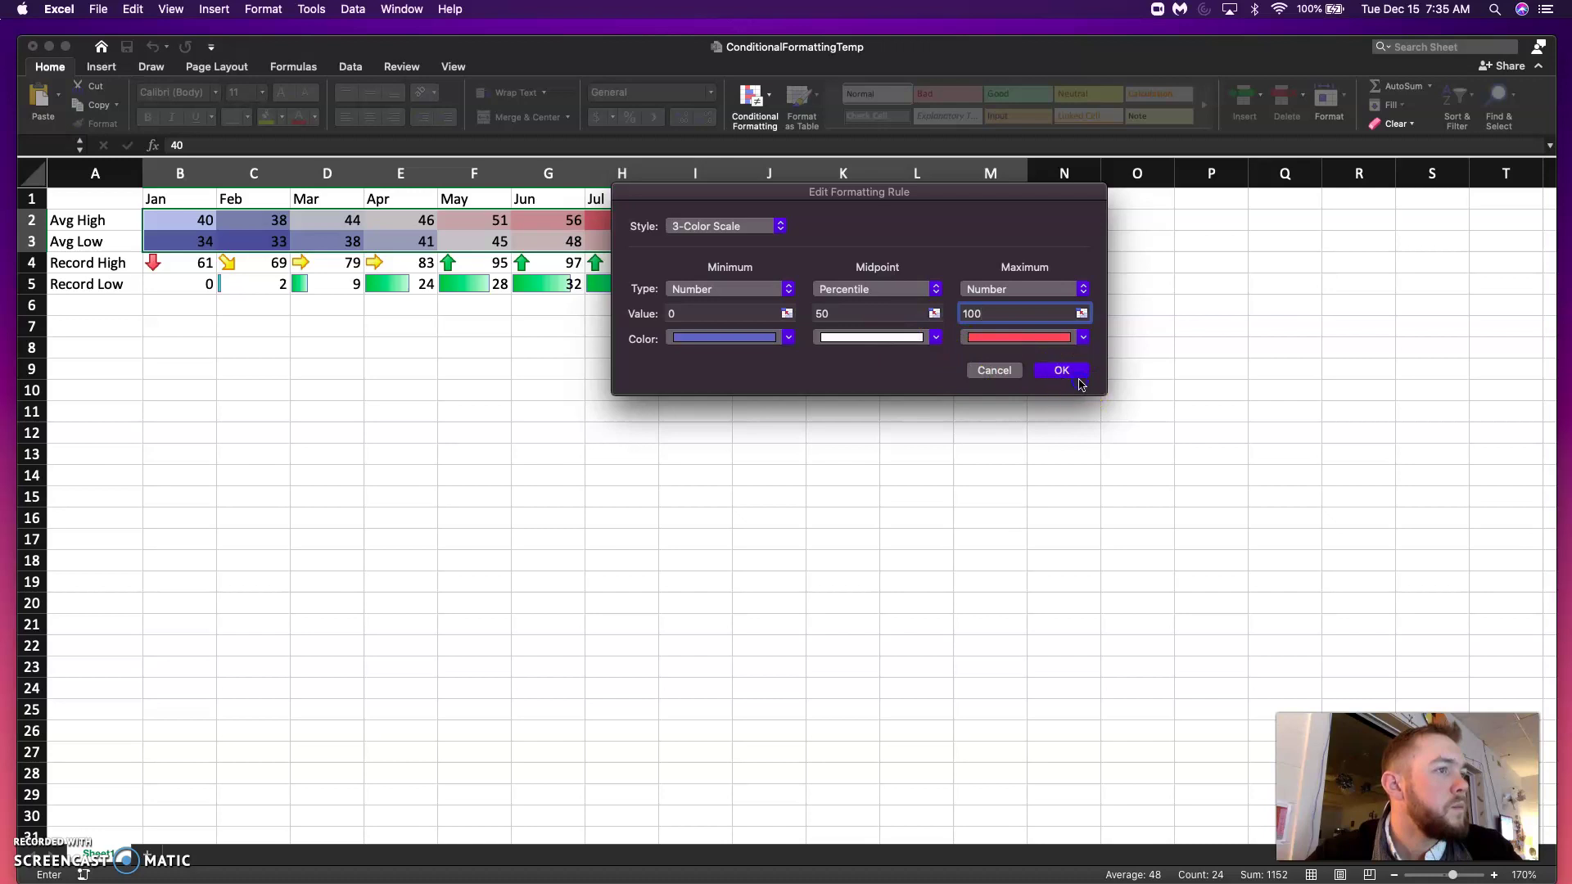
Set the midpoint to Number 50 with a yellow colour, and apply the edited rule.
left_click(935, 289)
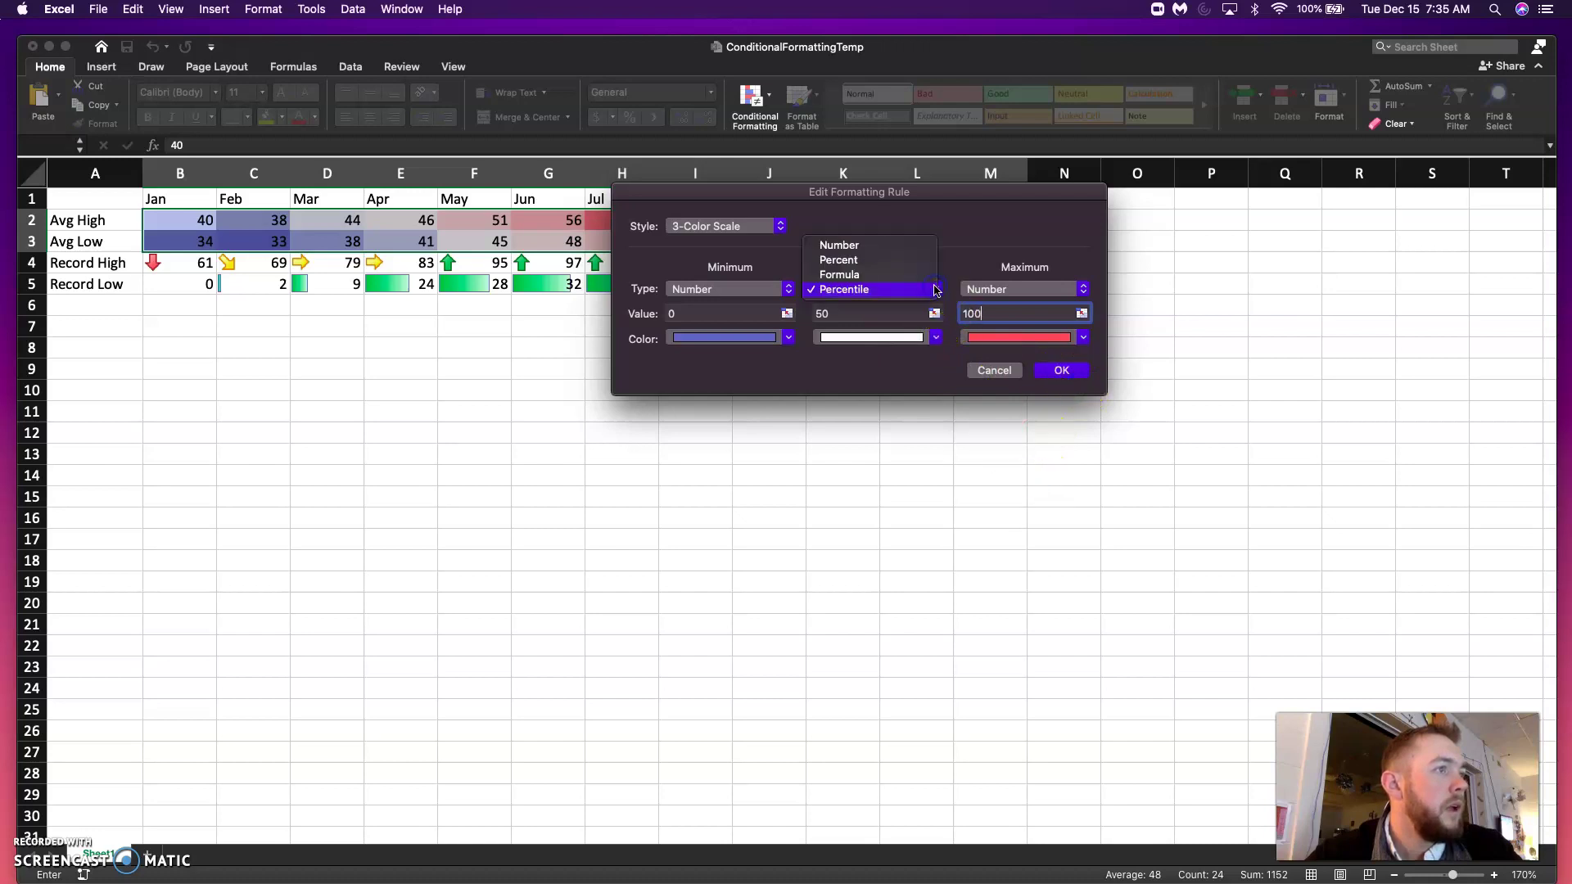
left_click(927, 262)
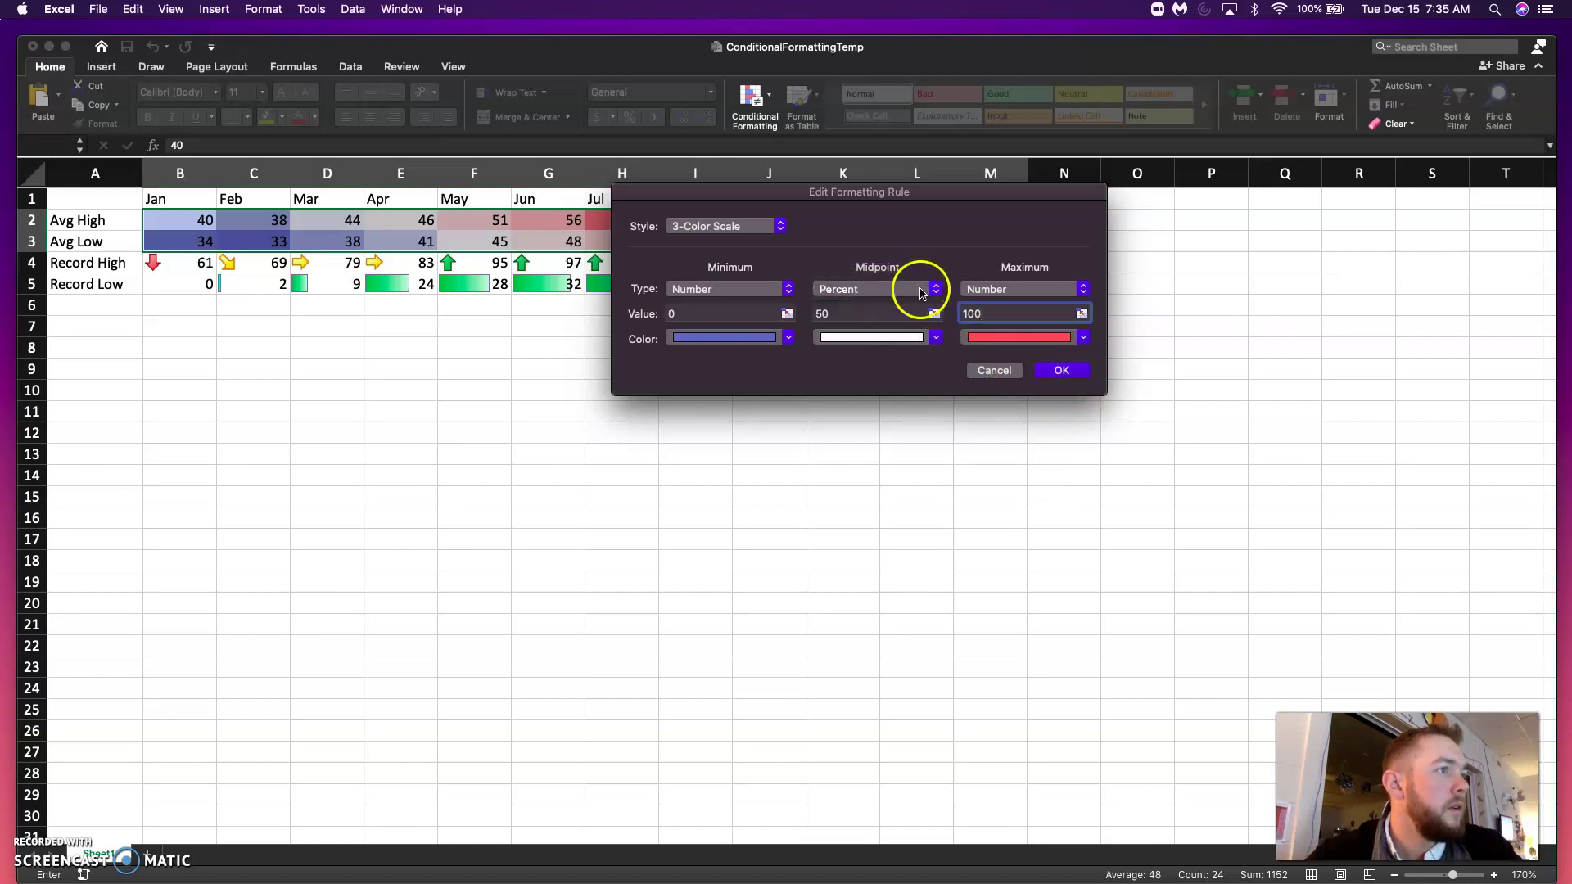
left_click(922, 291)
left_click(916, 280)
left_click(838, 314)
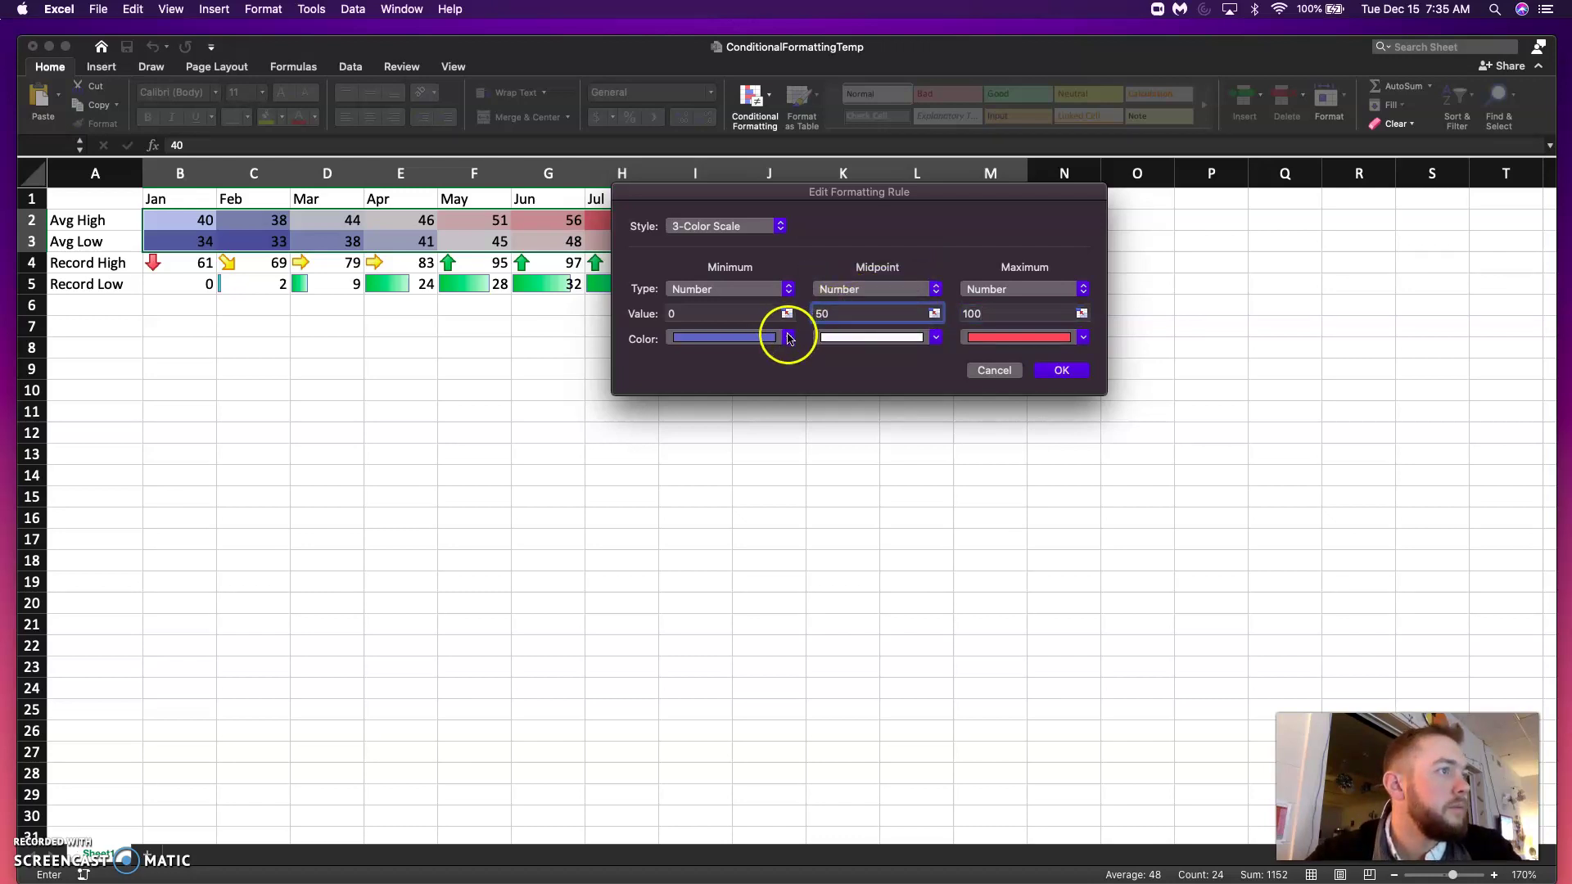
left_click(918, 339)
left_click(930, 380)
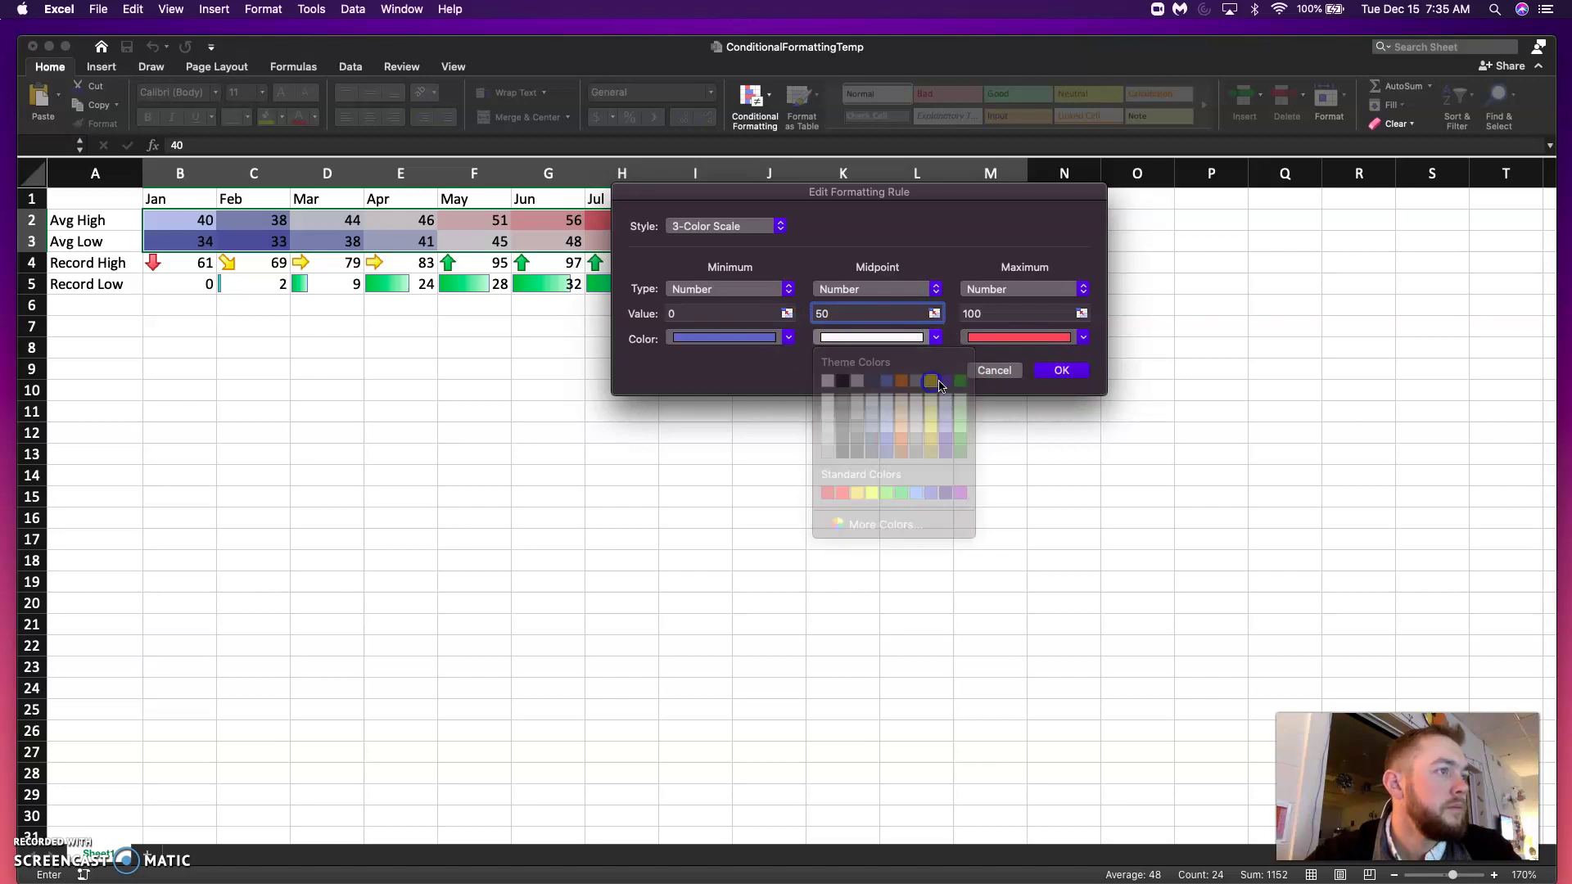
left_click(1060, 372)
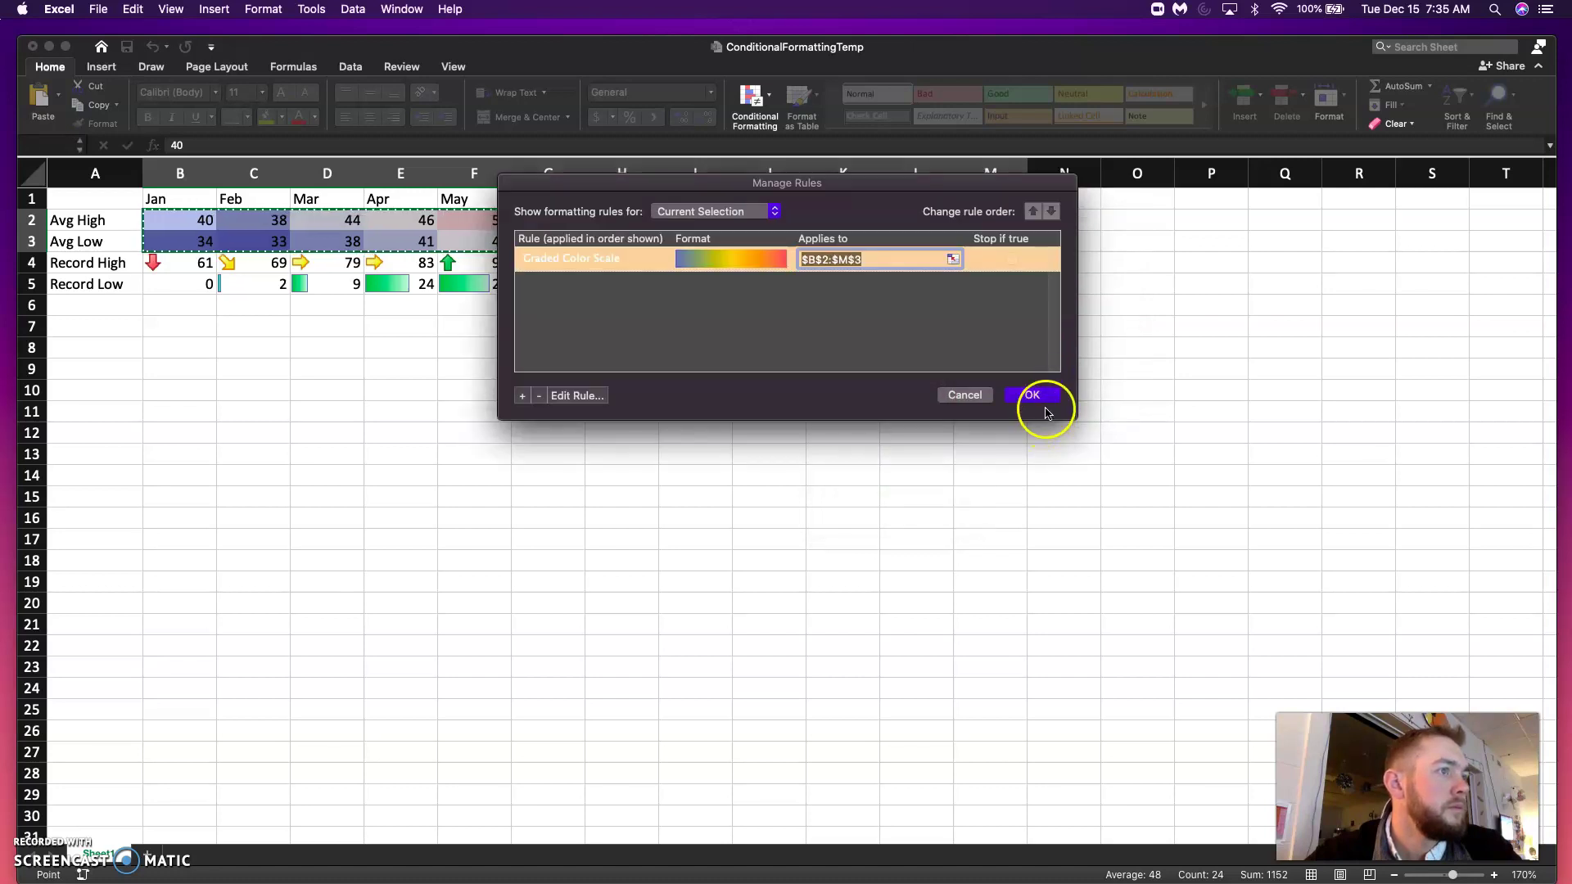
left_click(1044, 403)
Undo the yellow-midpoint scale edit with Cmd+Z, restoring the blue-white-red shading.
left_click(1010, 494)
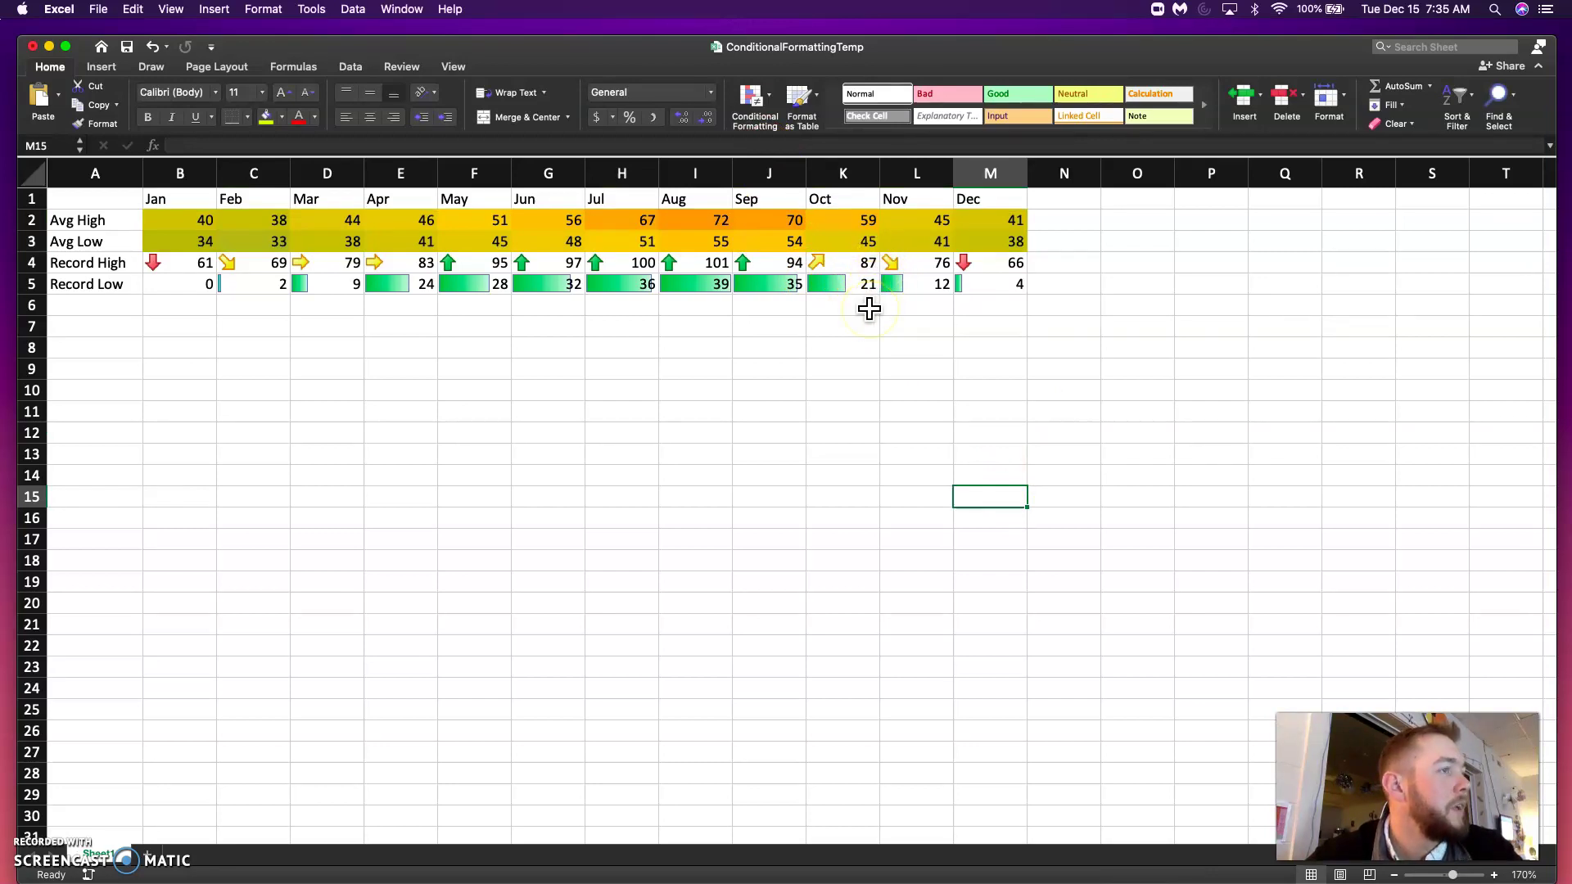
key("super+z")
left_click(884, 339)
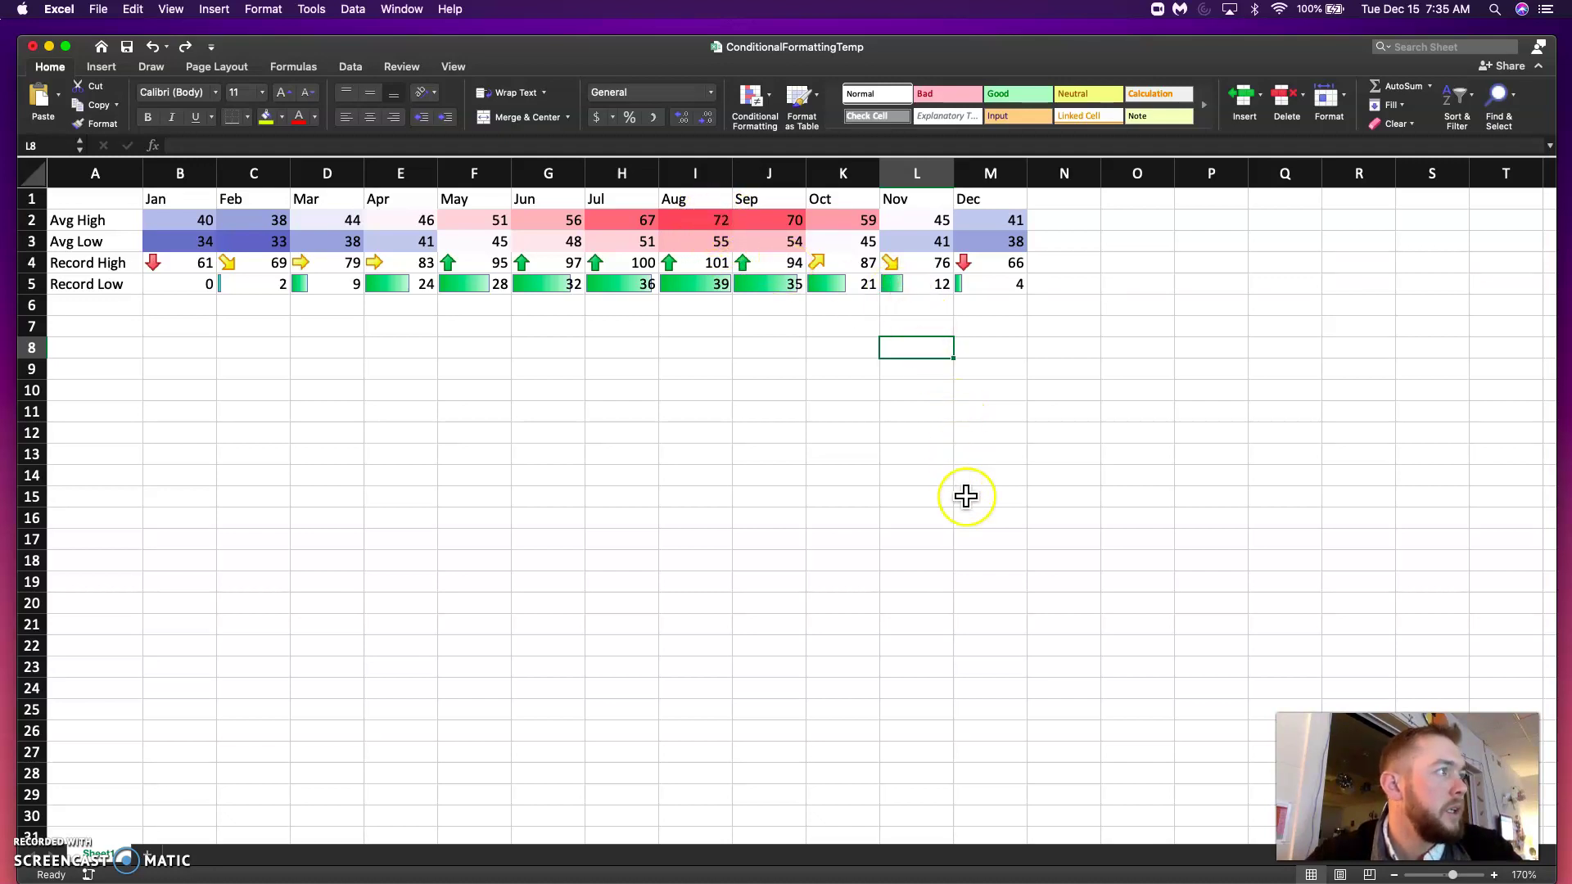
left_click(751, 98)
mouse_move(807, 265)
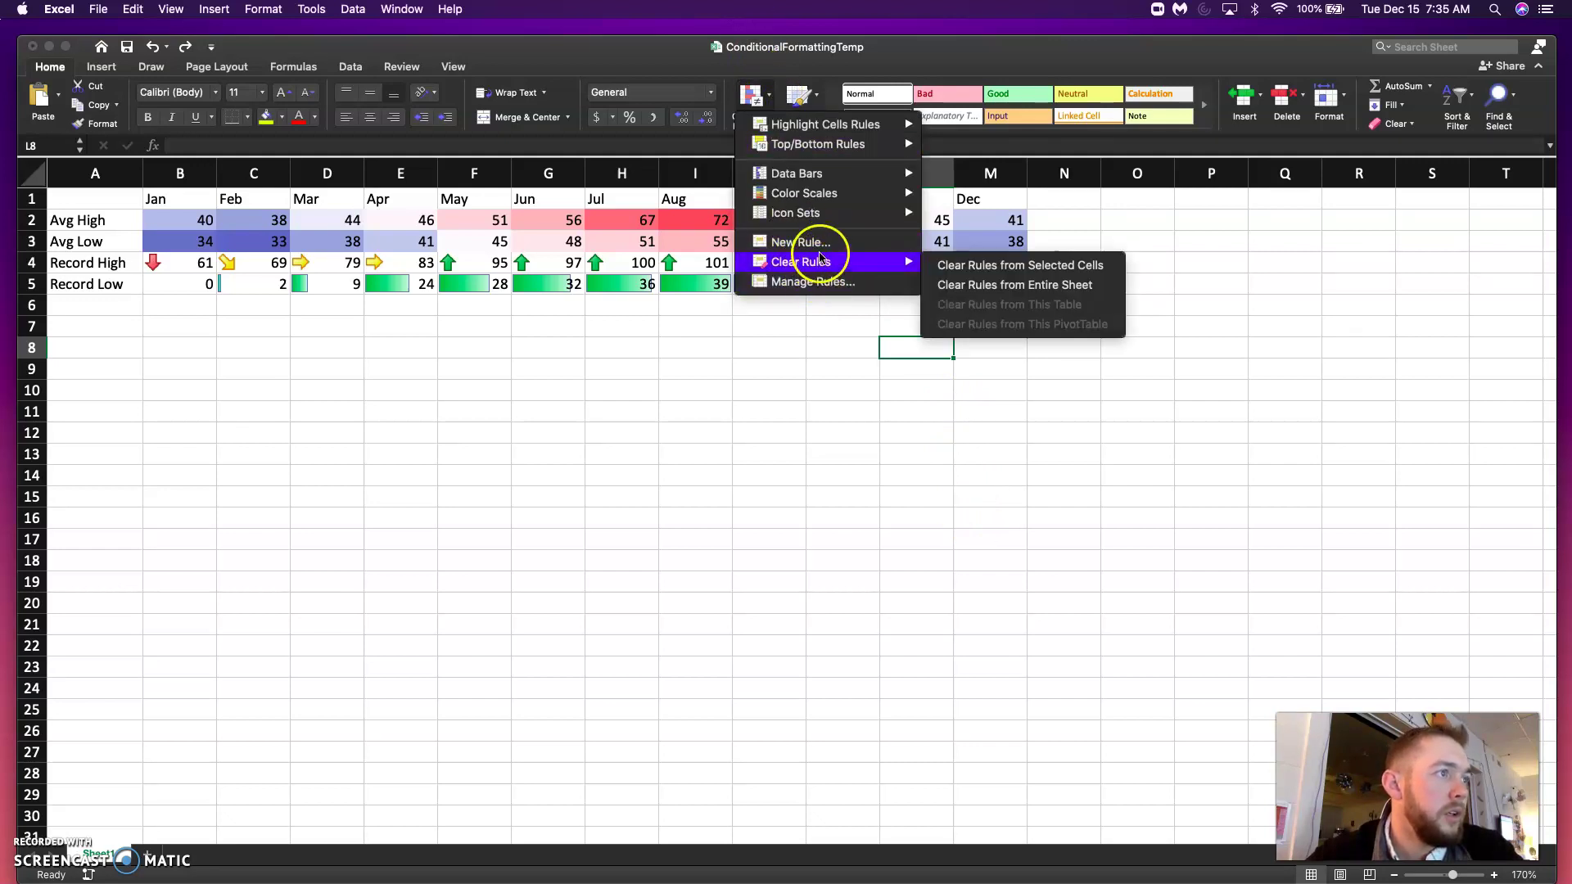
mouse_move(839, 167)
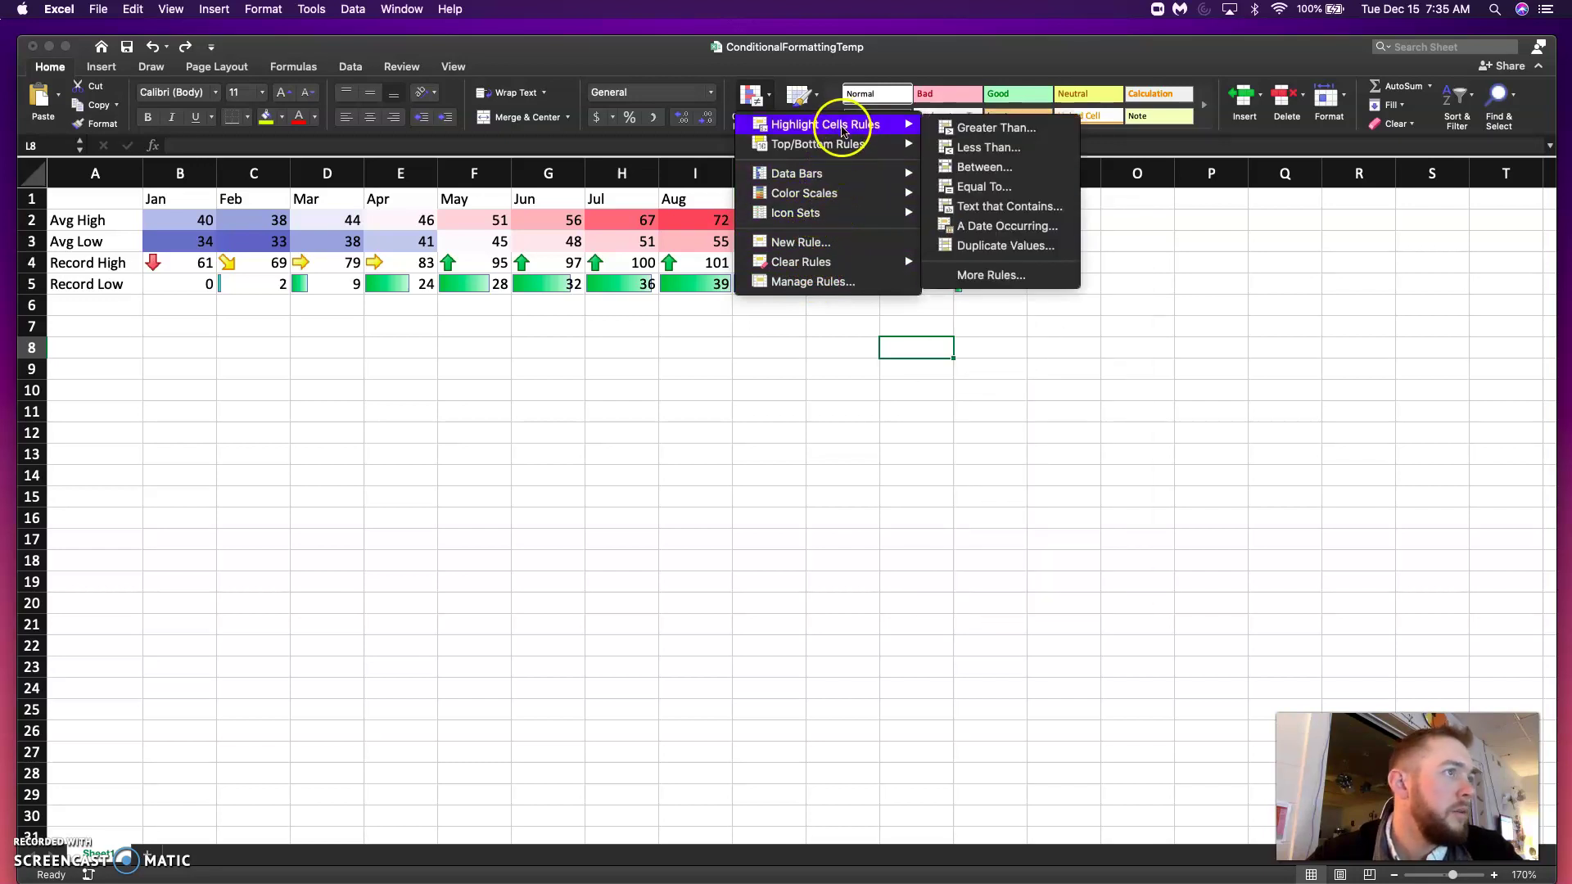
mouse_move(841, 211)
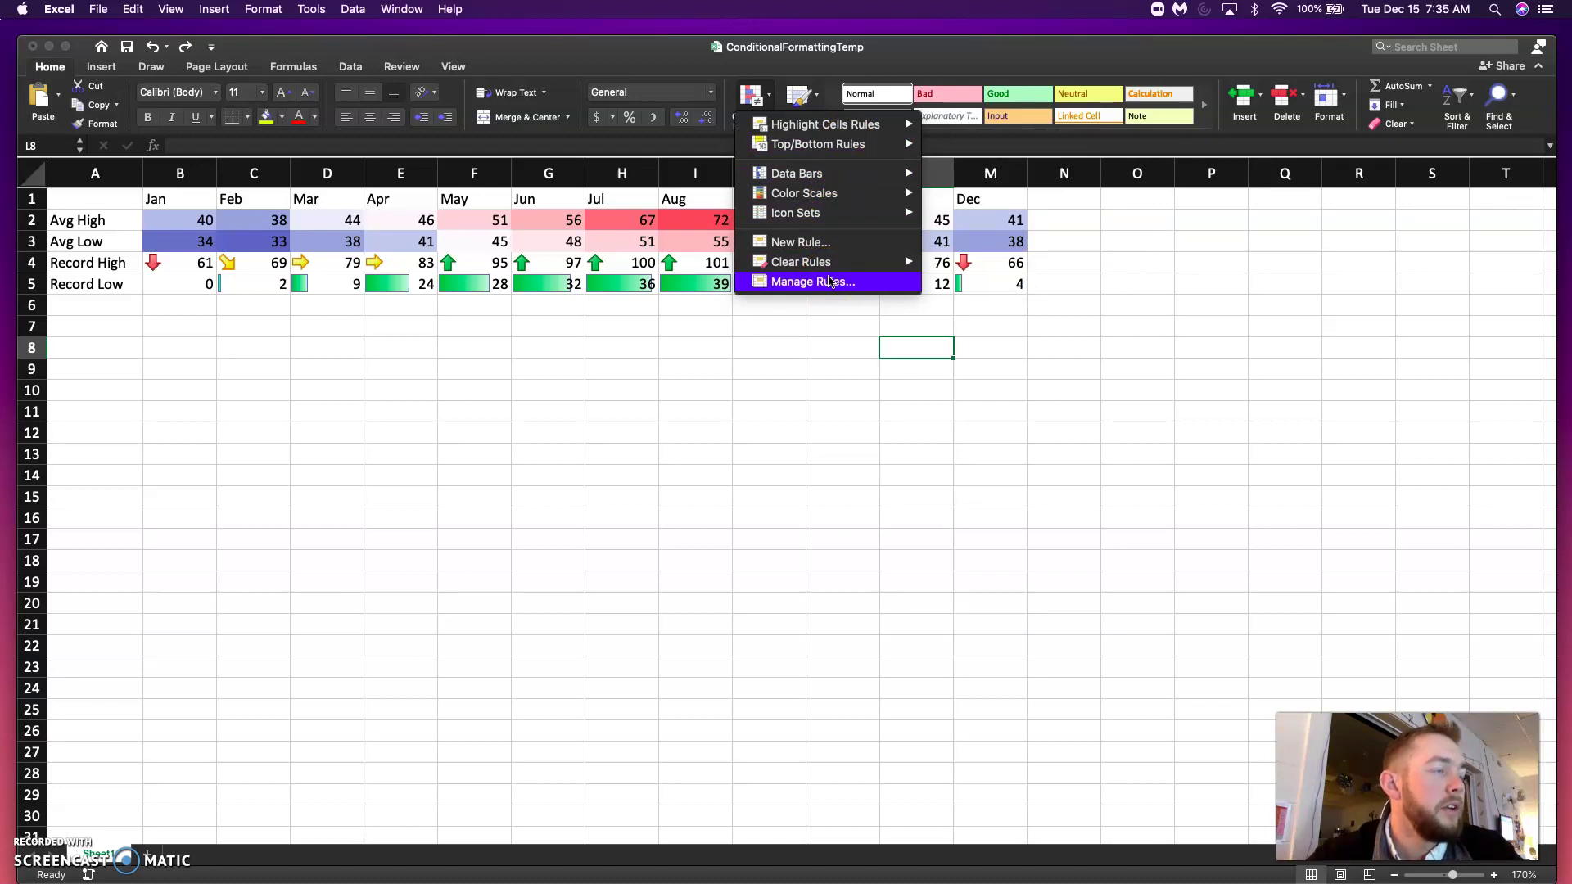
left_click(828, 281)
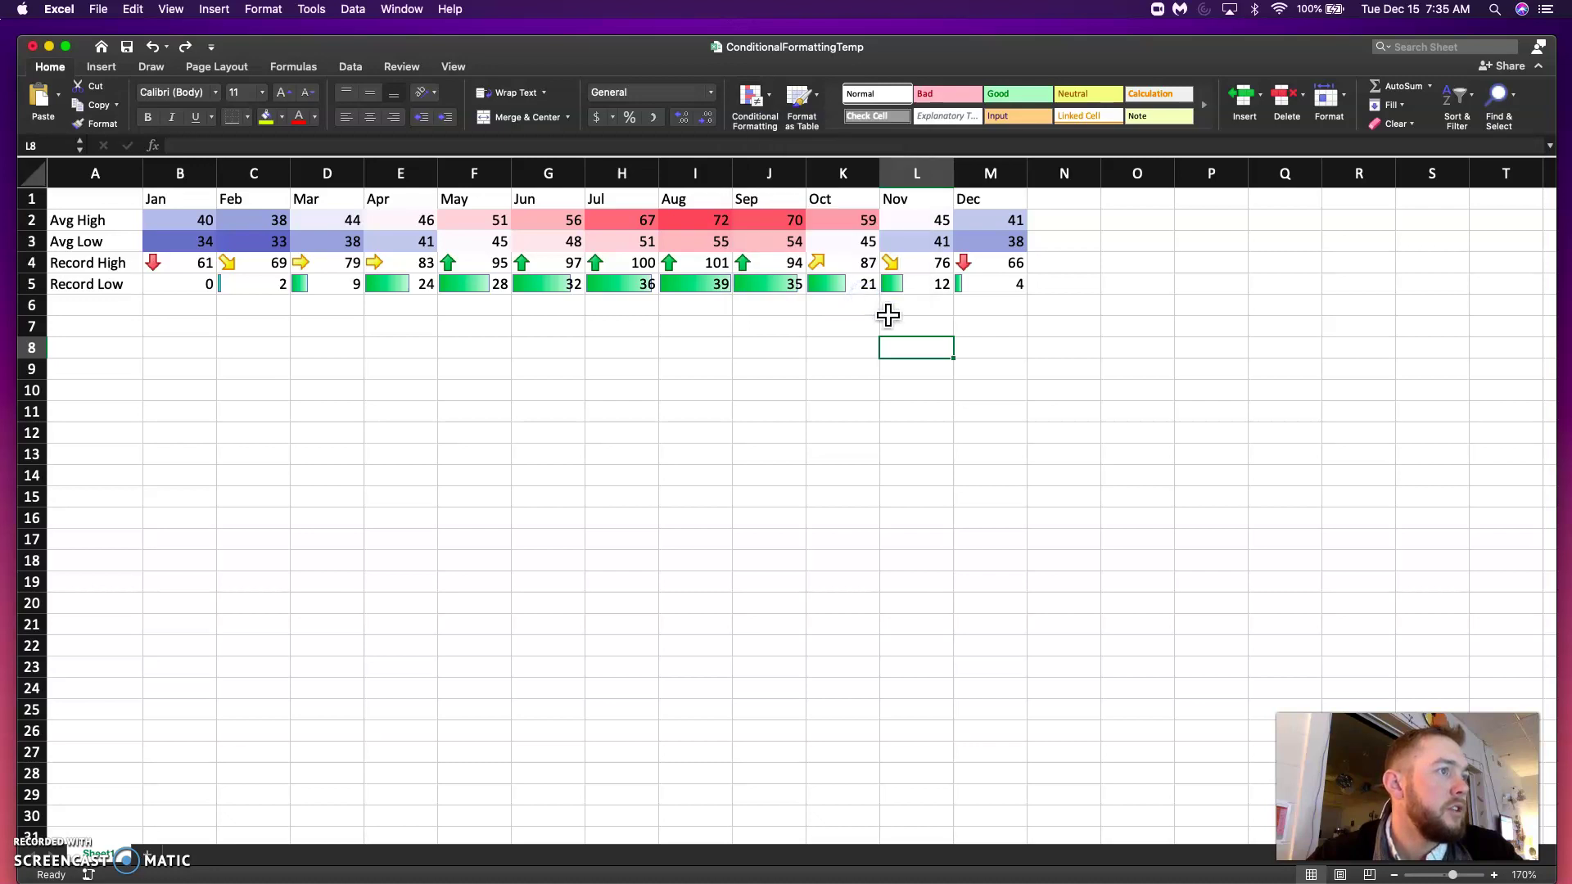
left_click(888, 314)
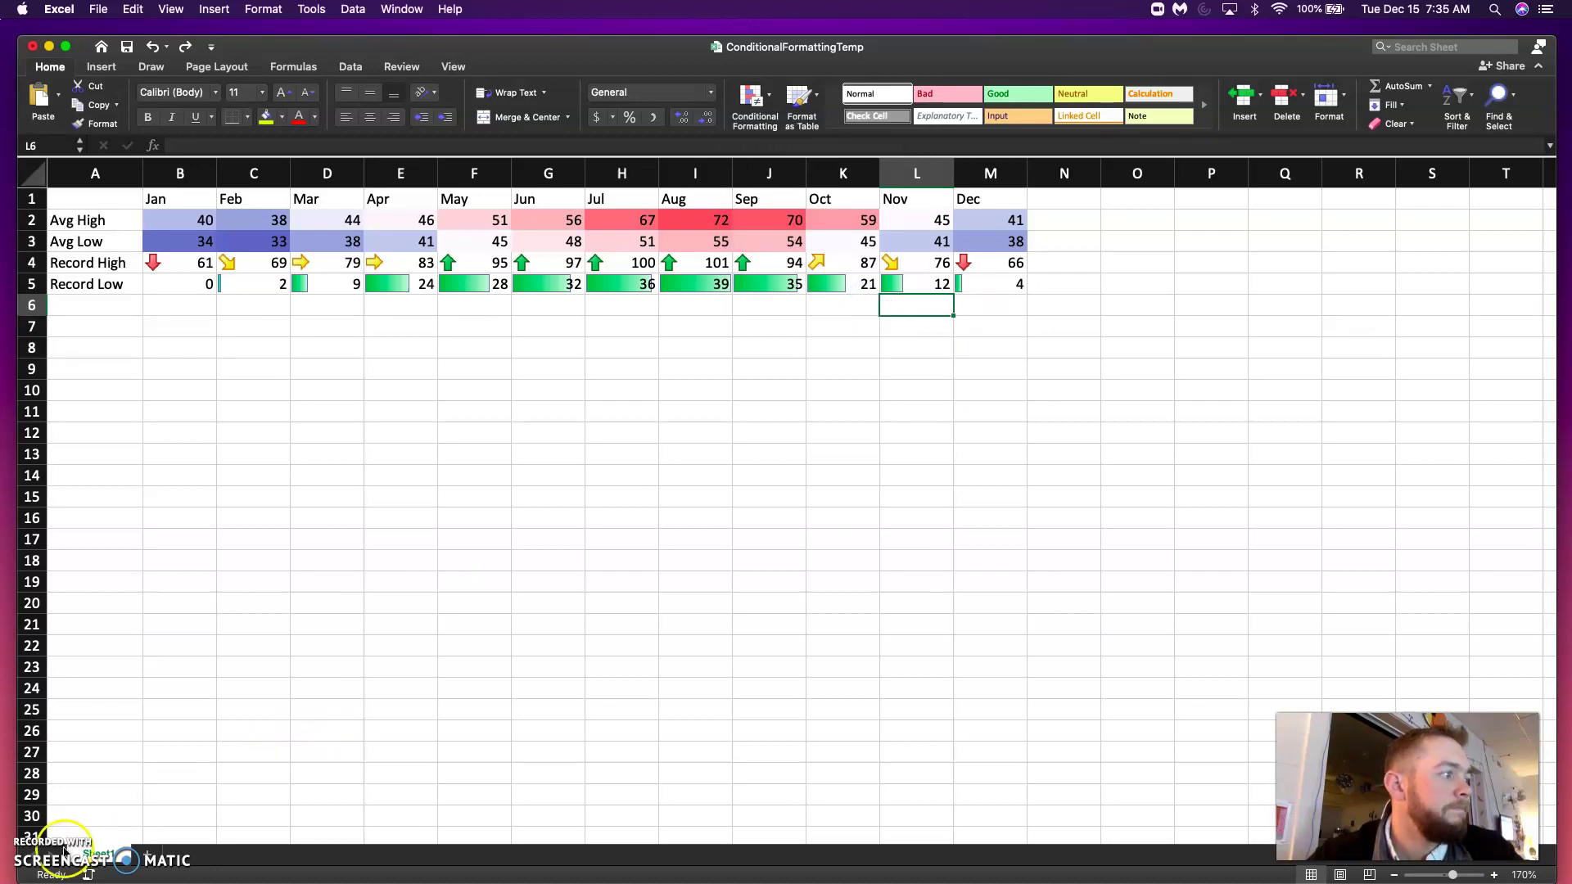